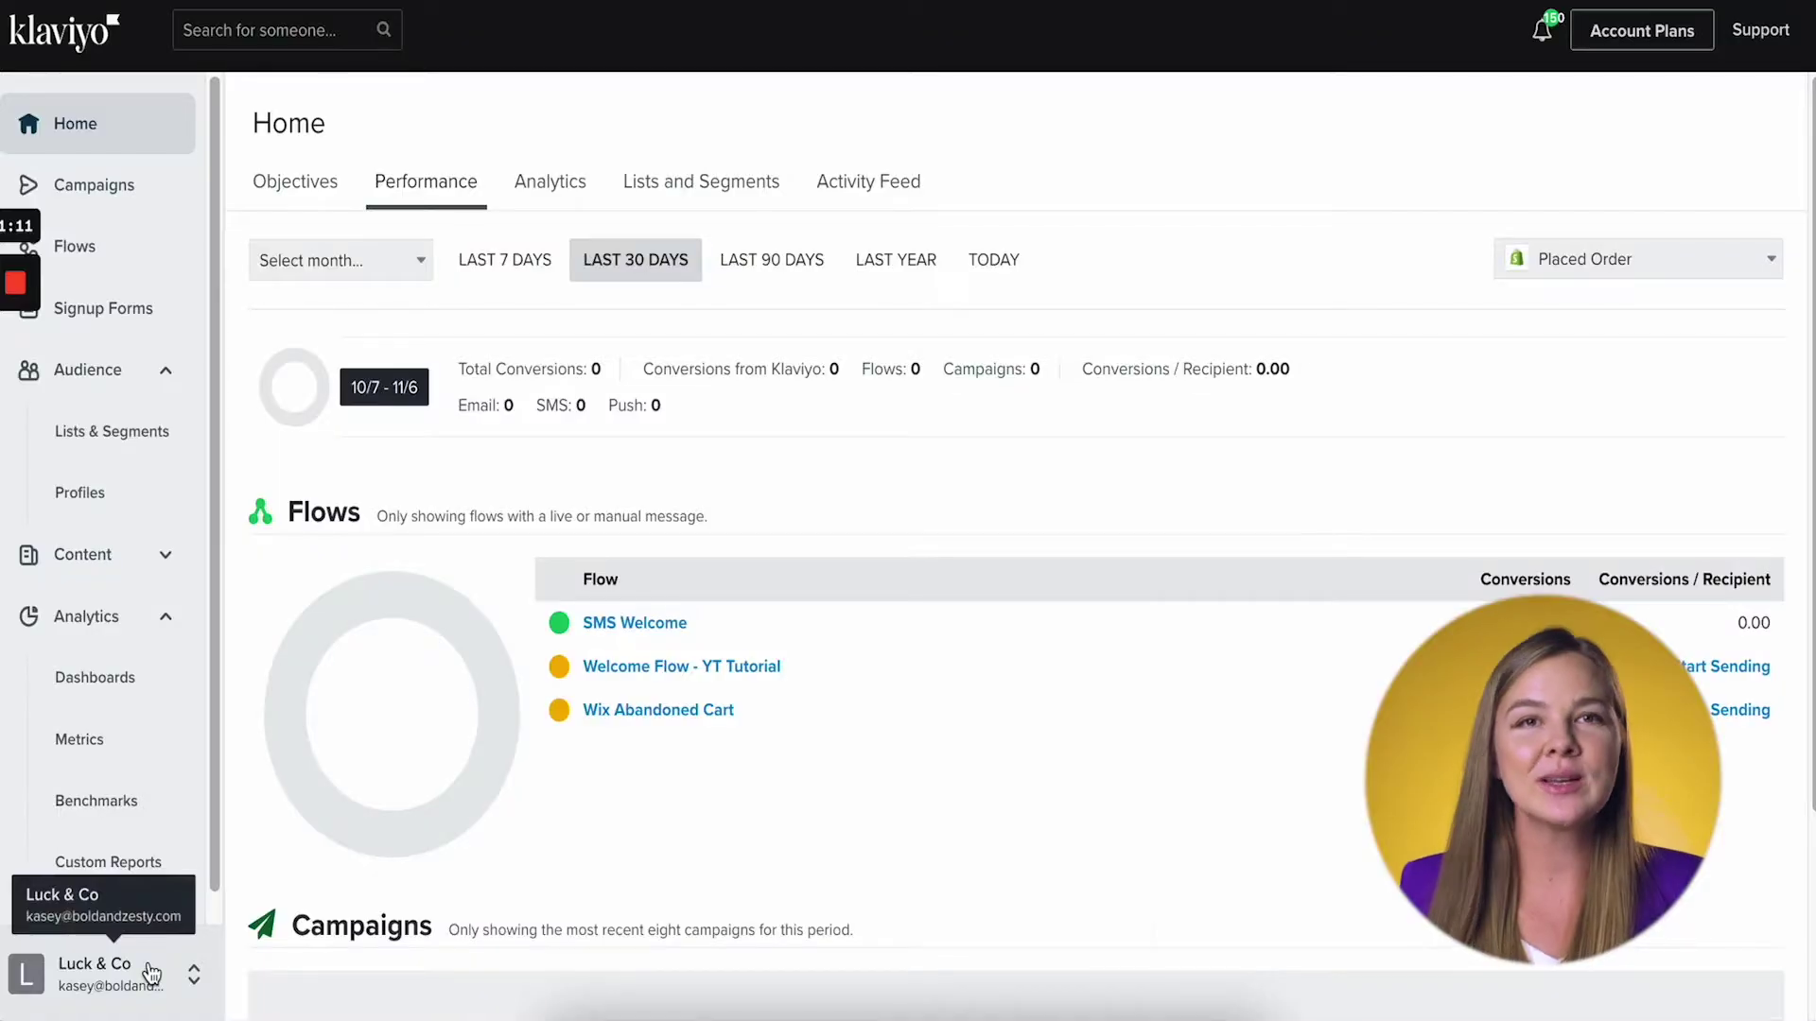
Open the Luck & Co account menu from the Klaviyo Home dashboard
click(149, 972)
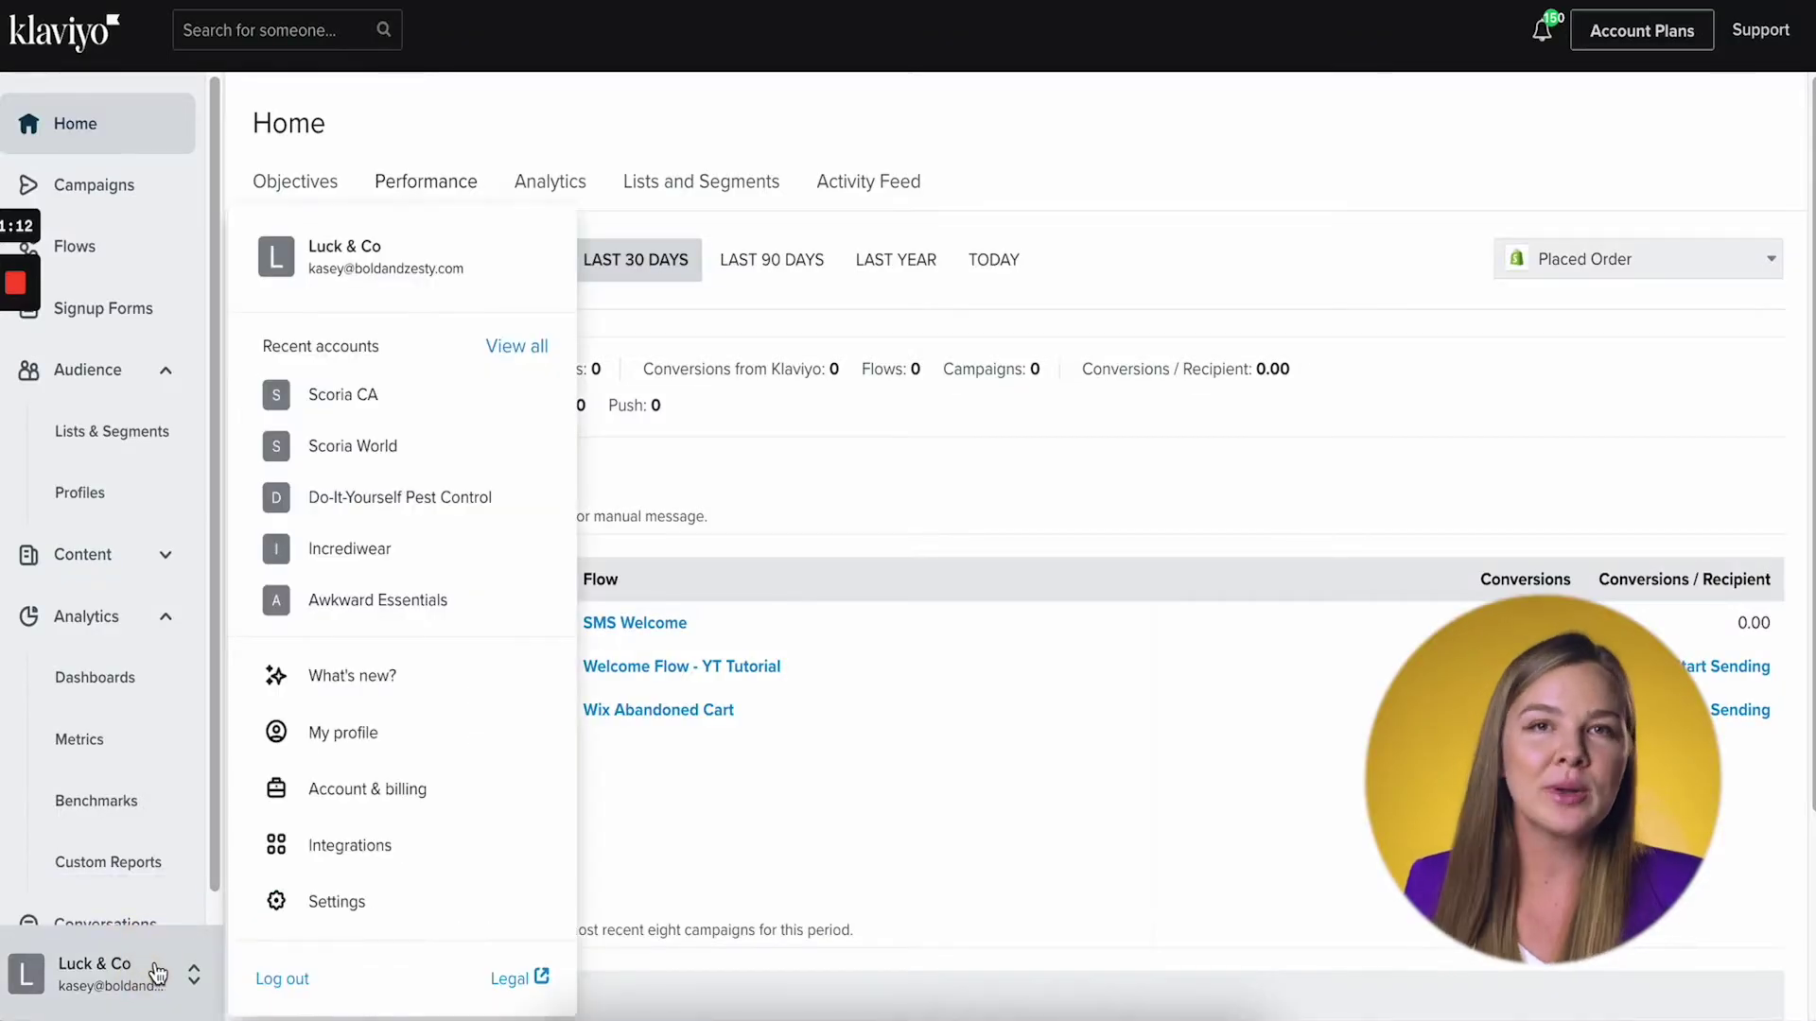
Filter All Integrations by 'wix' and start adding the Wix eCommerce integration
click(338, 848)
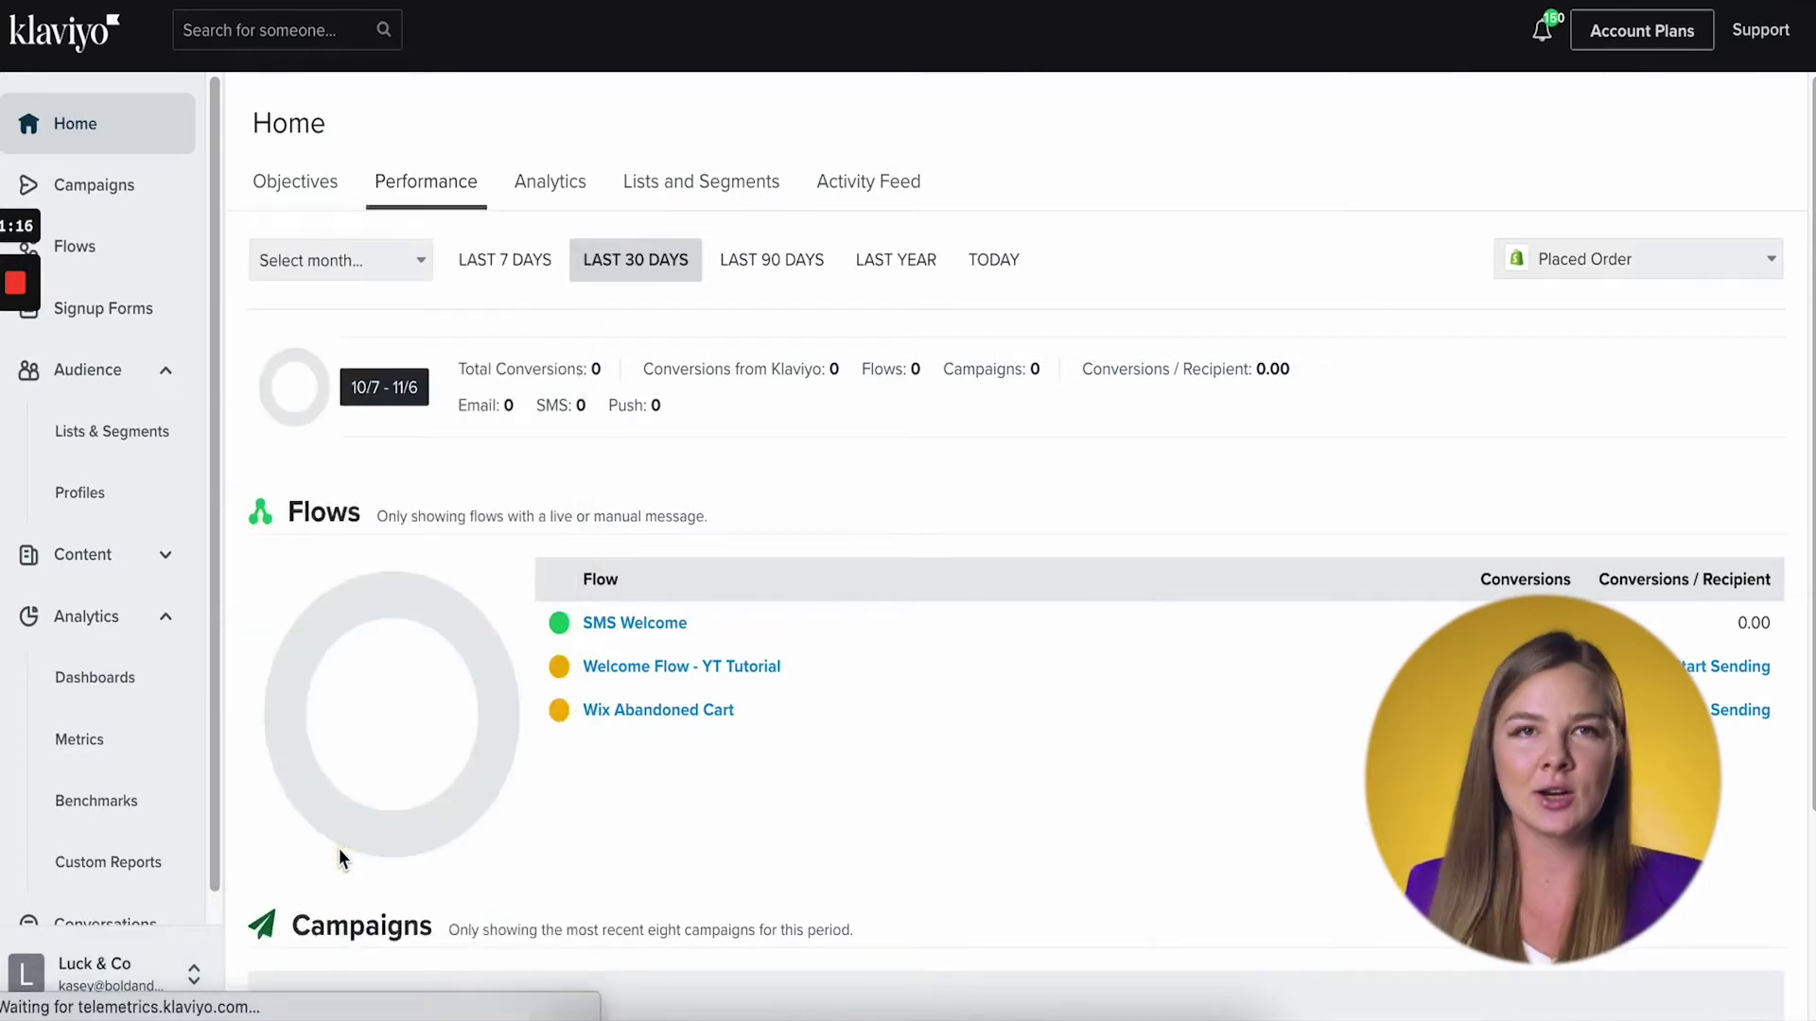
click(377, 332)
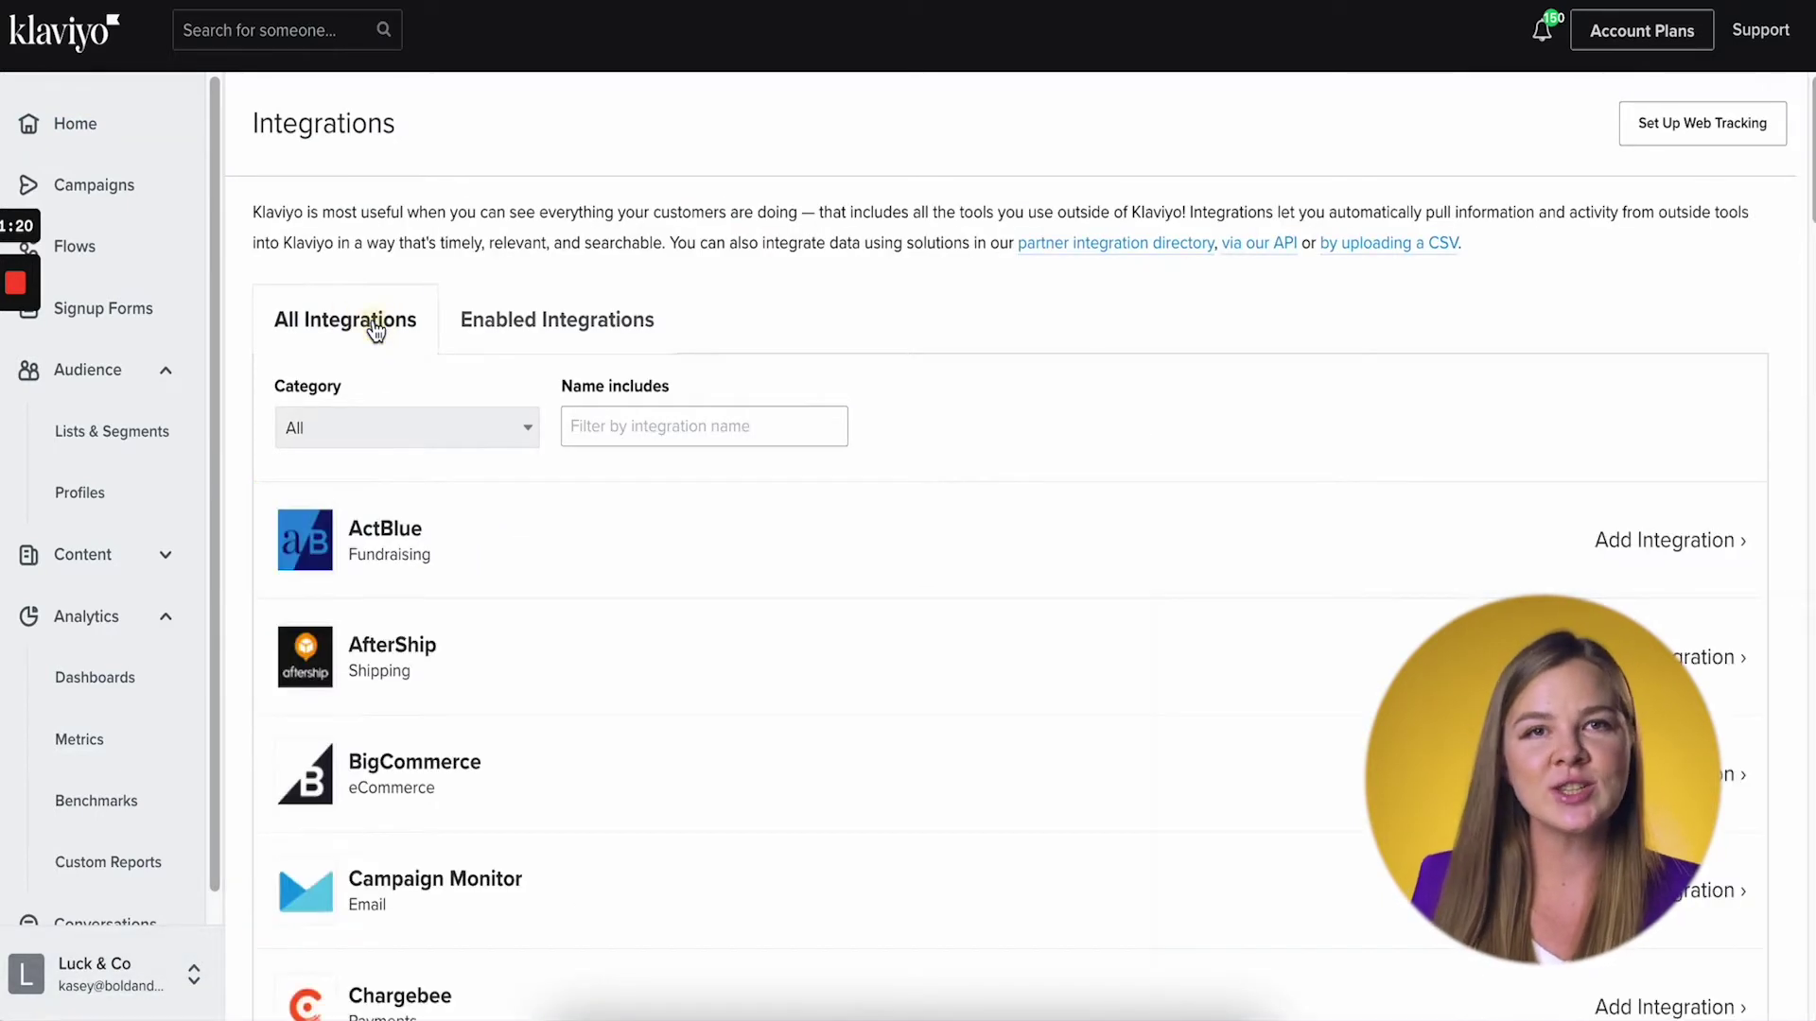
click(676, 426)
text(wix)
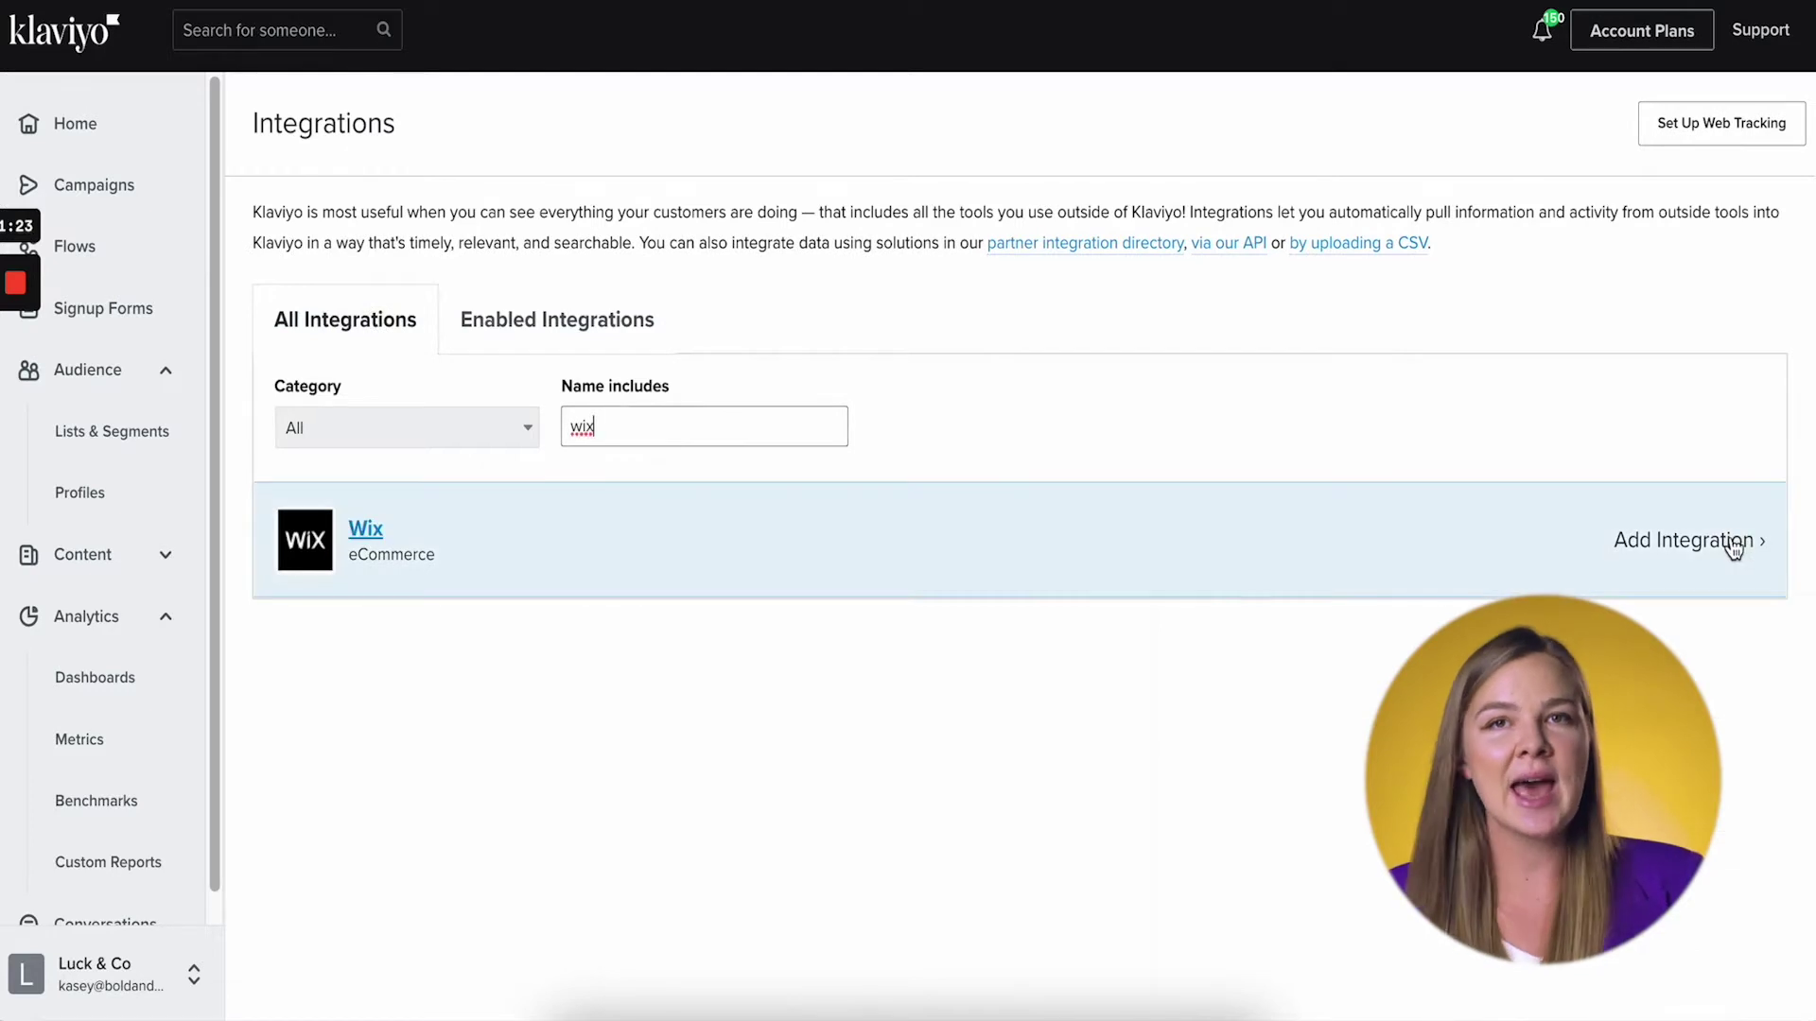
click(1733, 548)
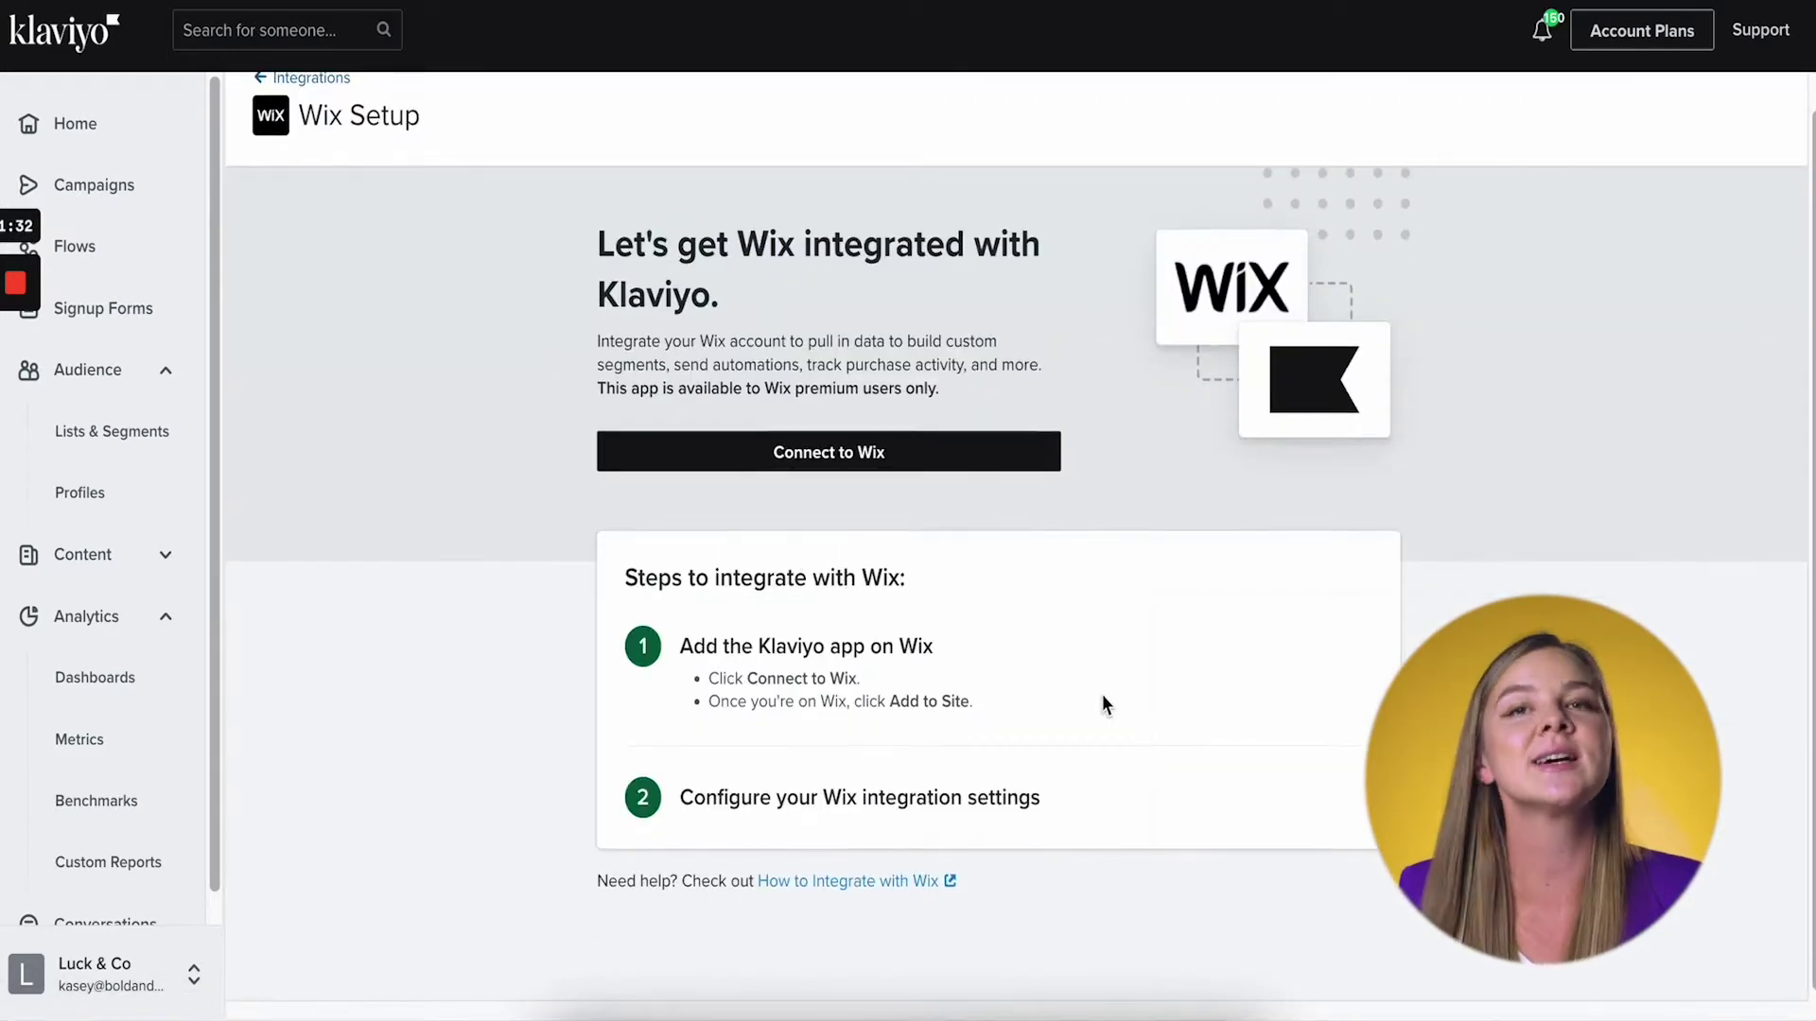
Connect the Wix account and approve Klaviyo's permissions with Agree & Add
click(808, 465)
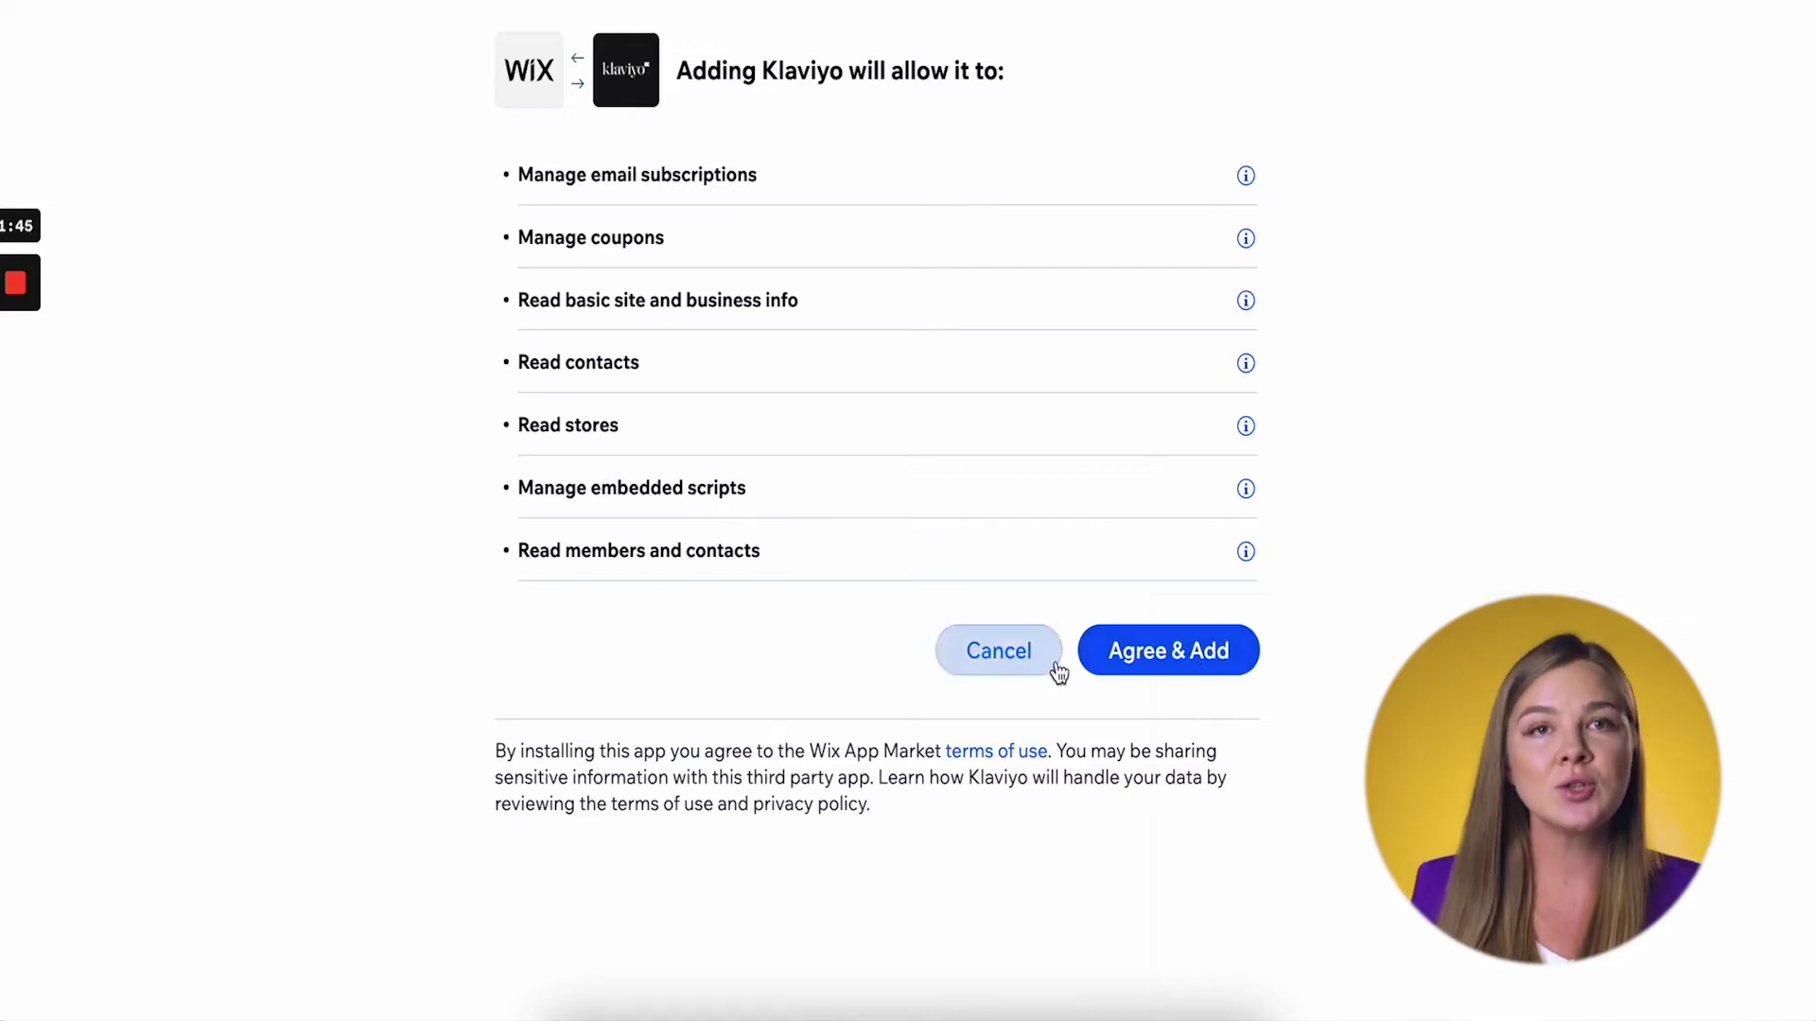
click(1203, 670)
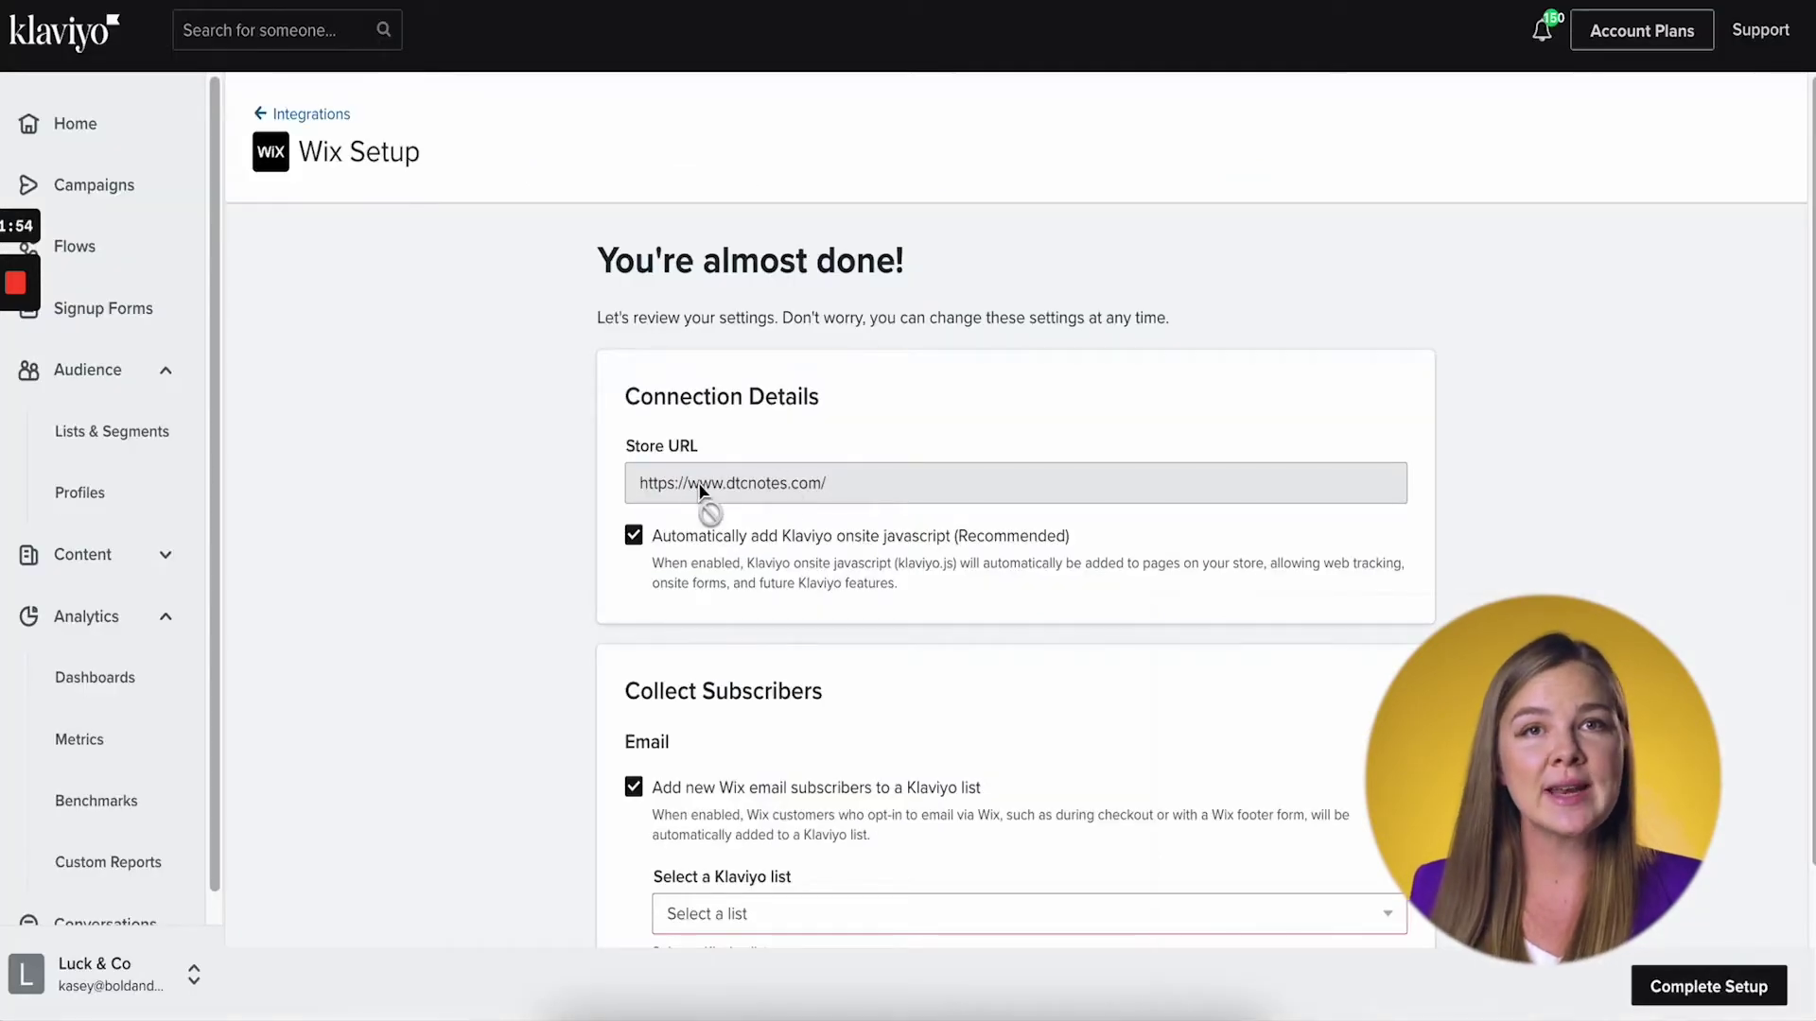
scroll(871, 479, down, 1)
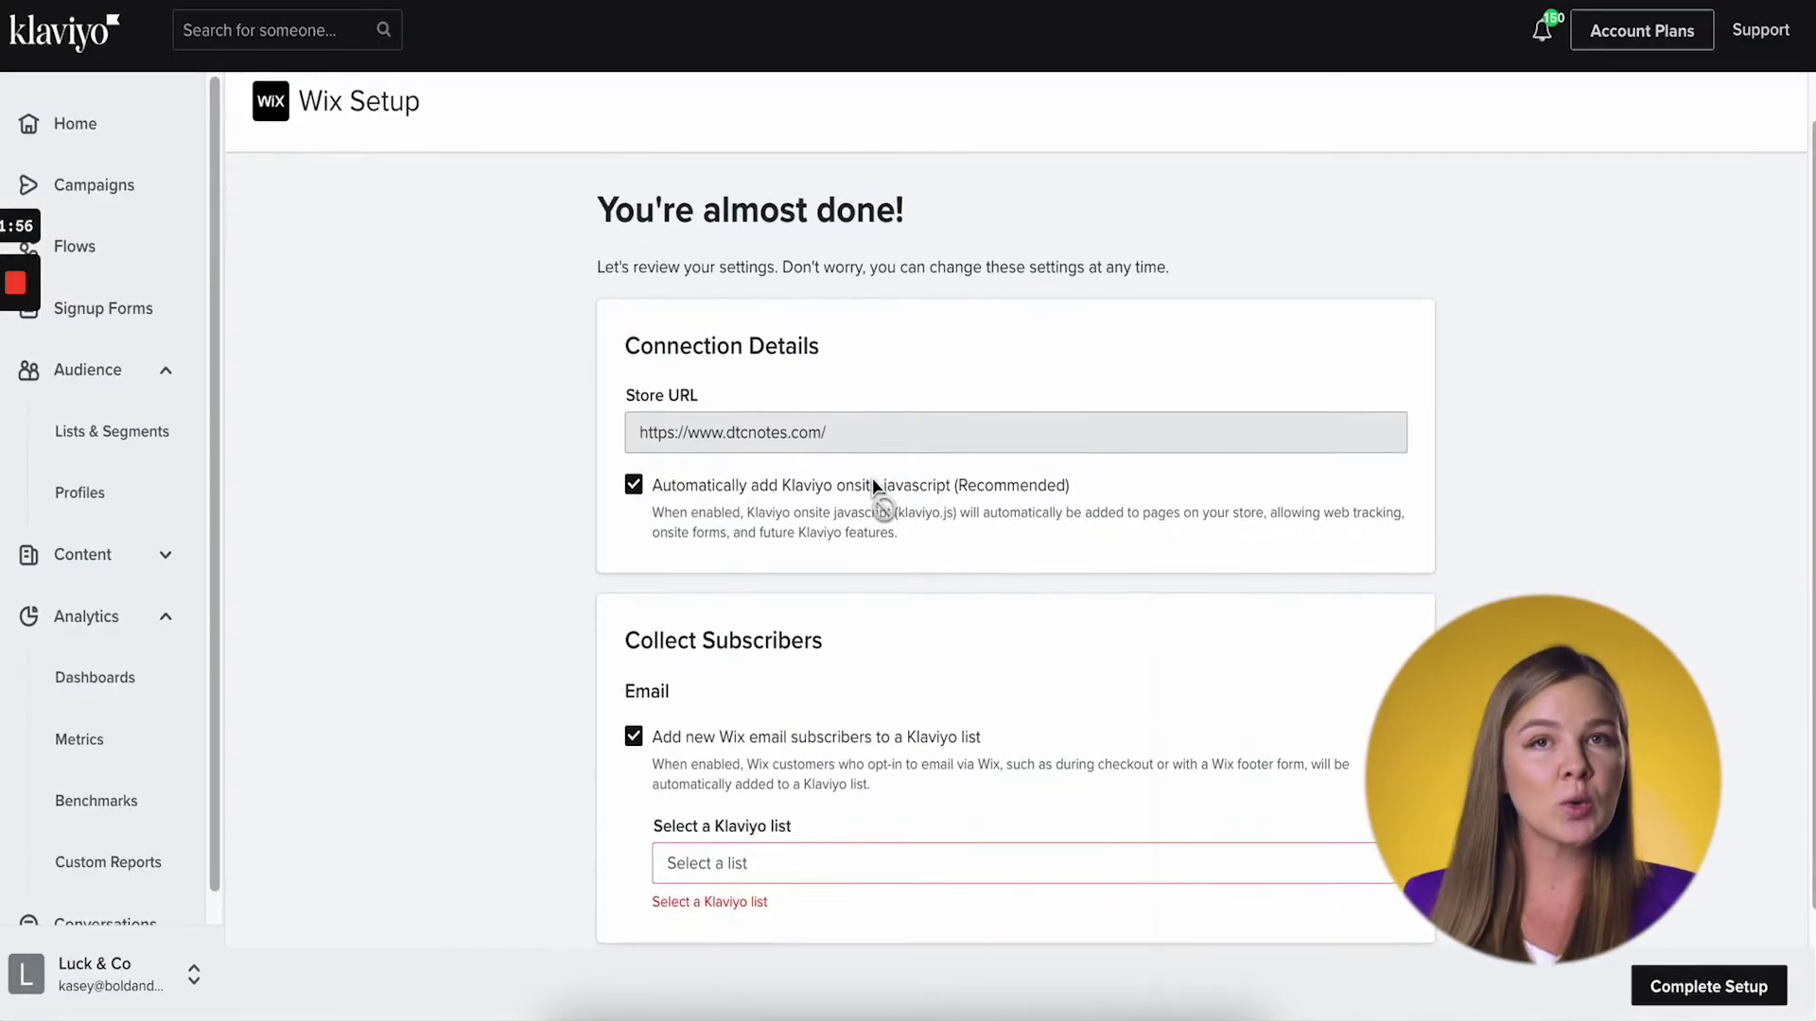
scroll(859, 437, down, 1)
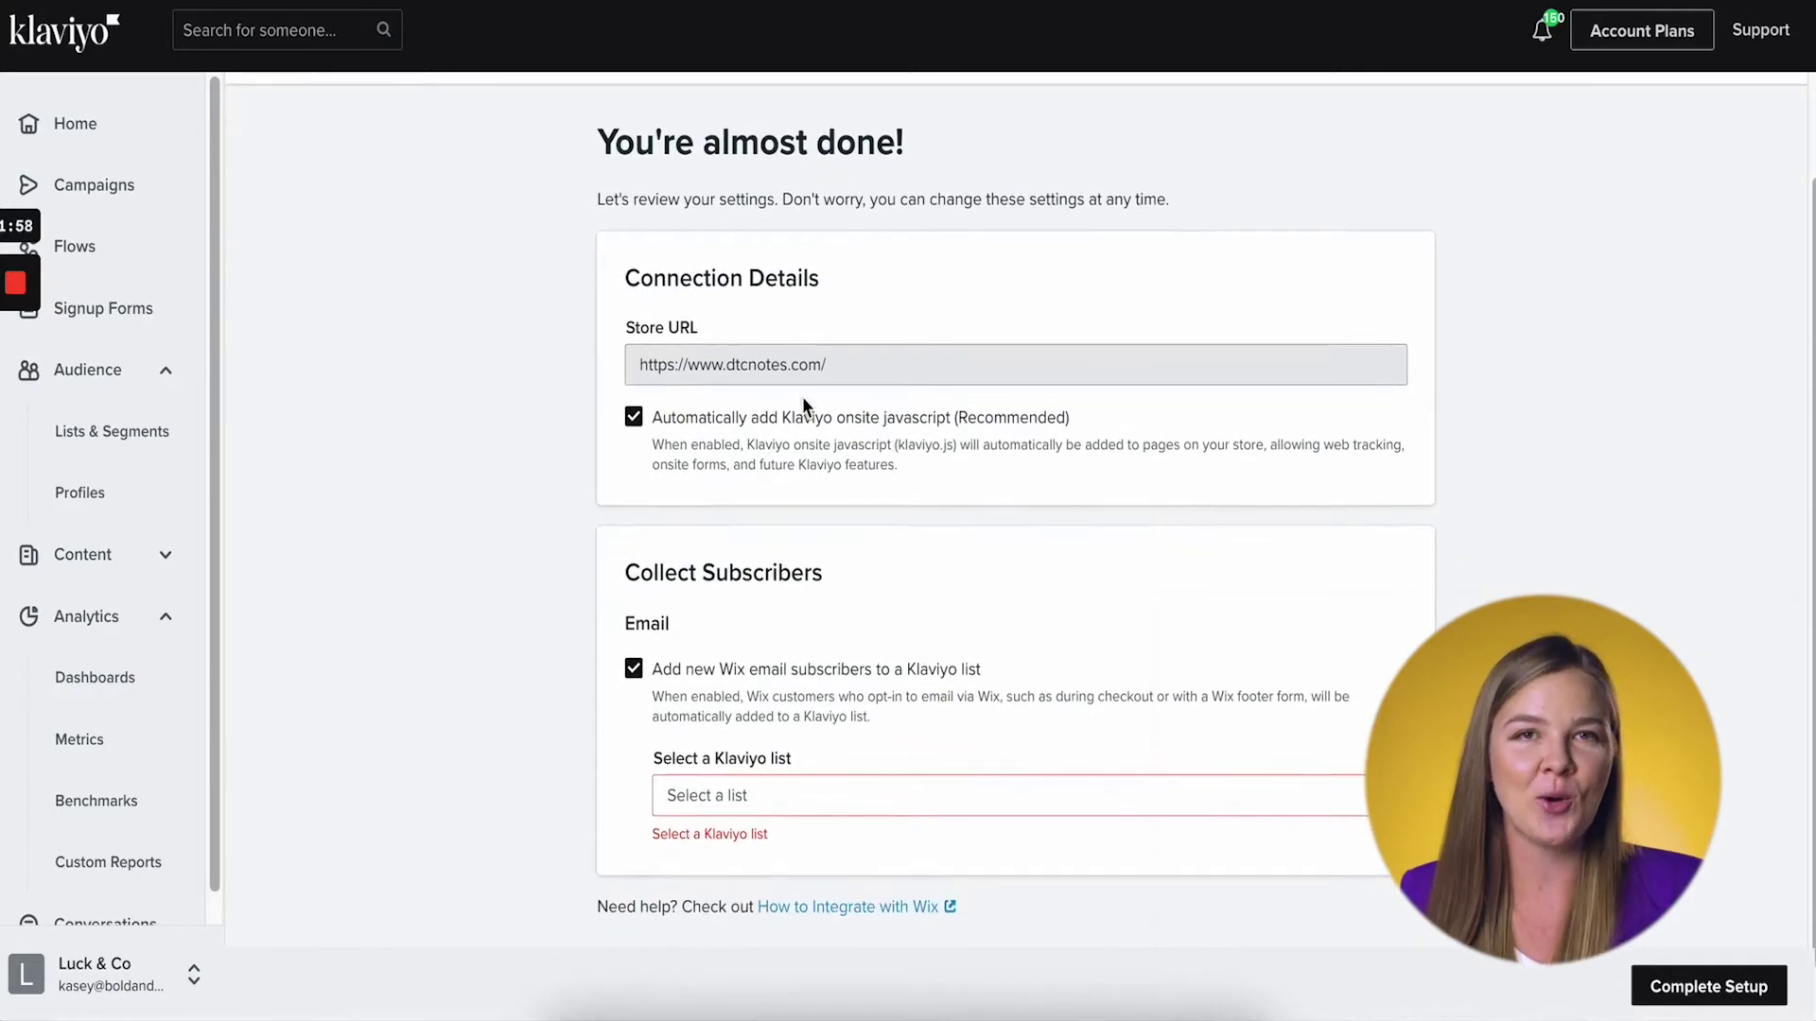
drag(619, 328, 712, 342)
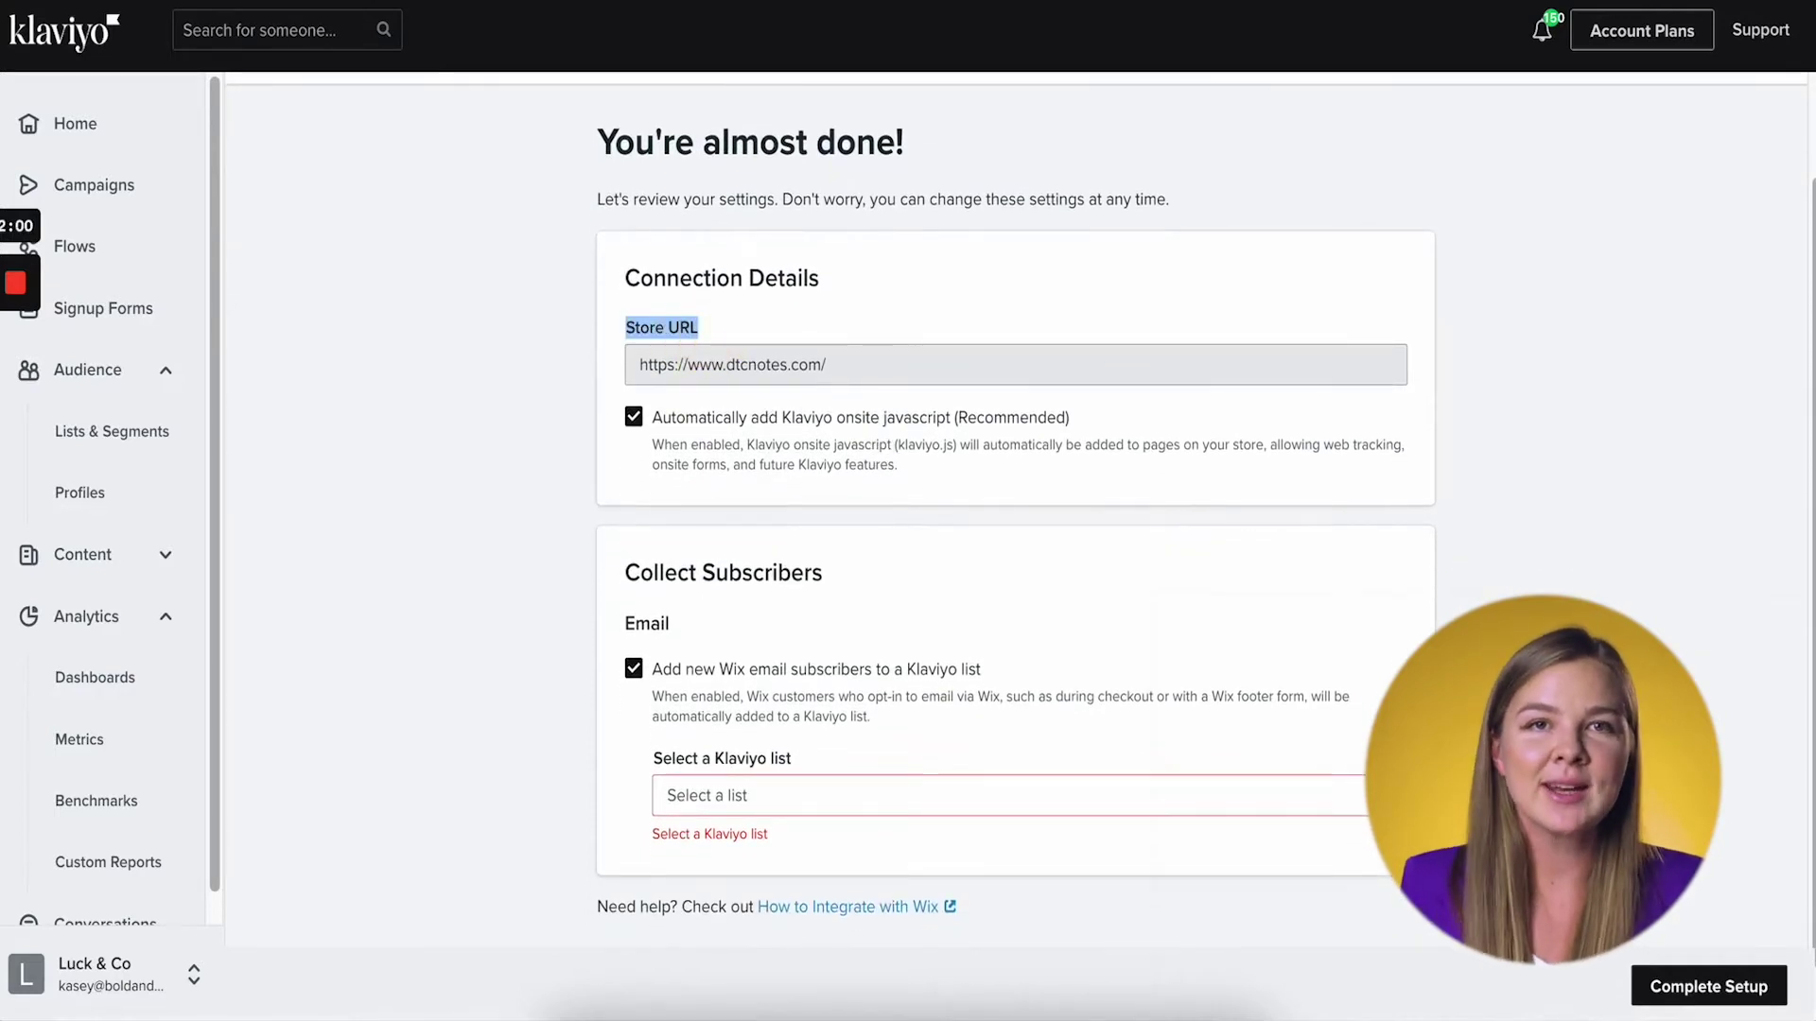
drag(872, 414, 1083, 419)
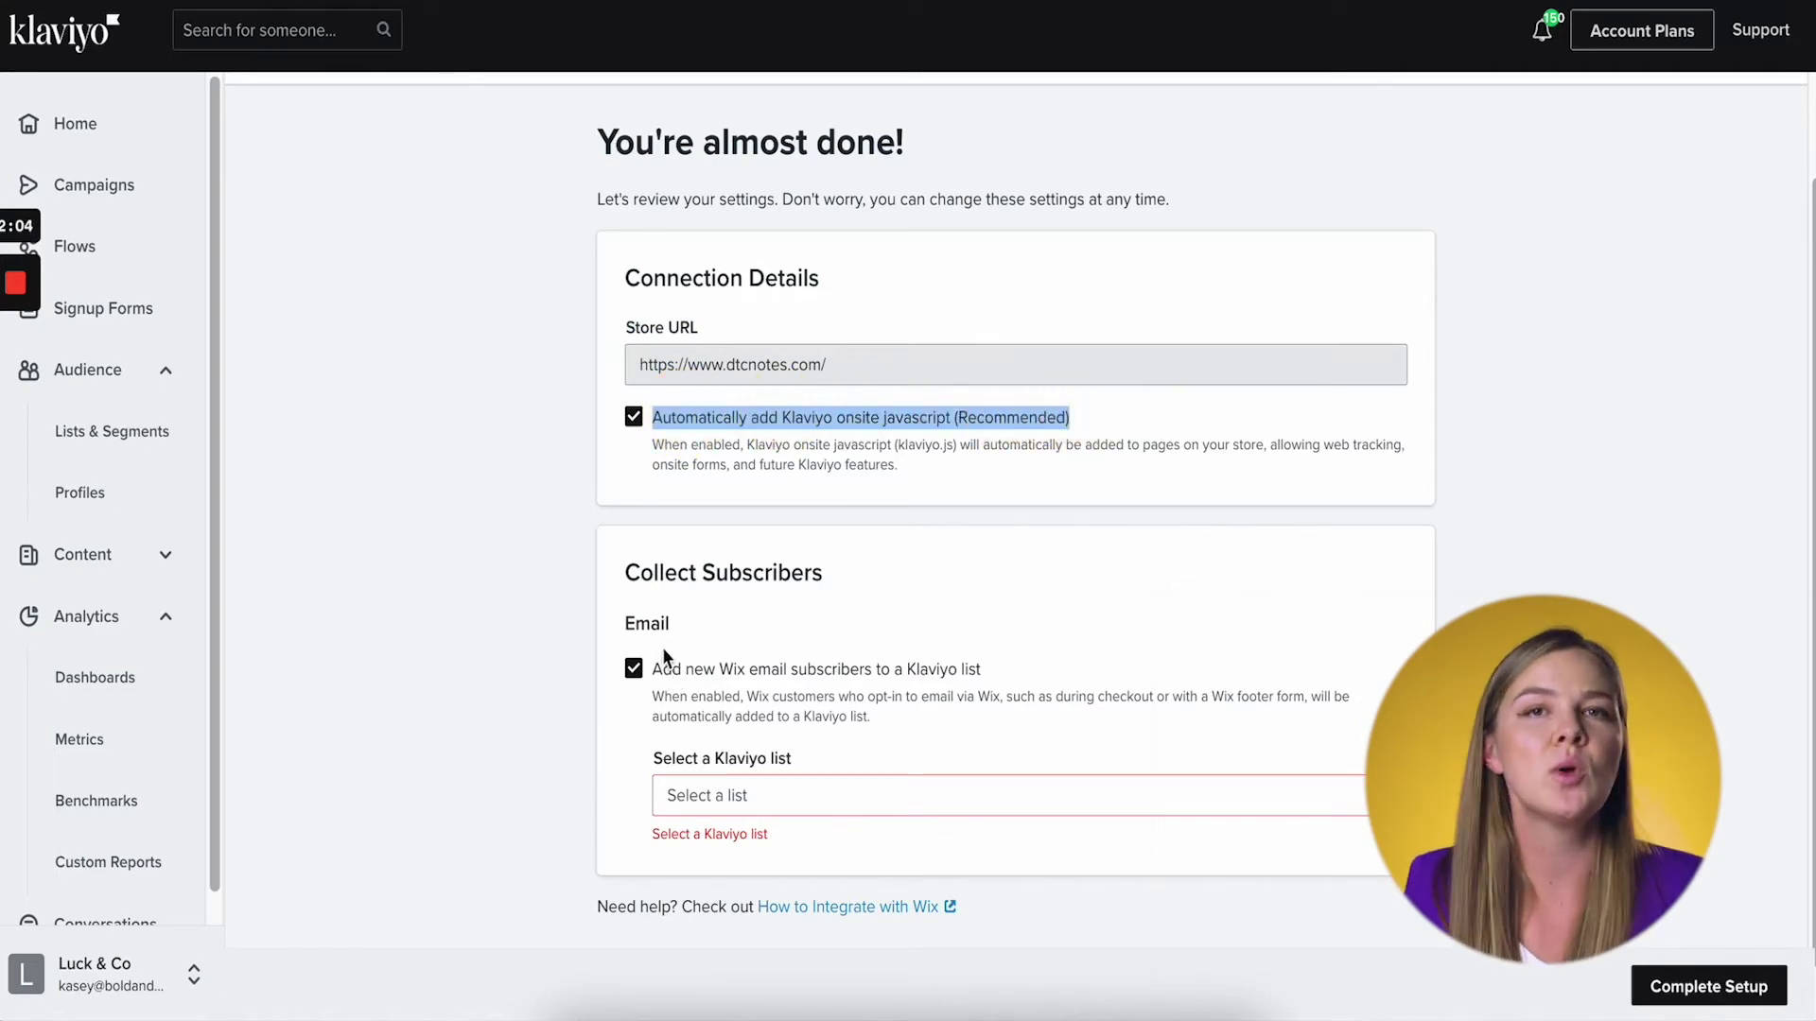
click(618, 452)
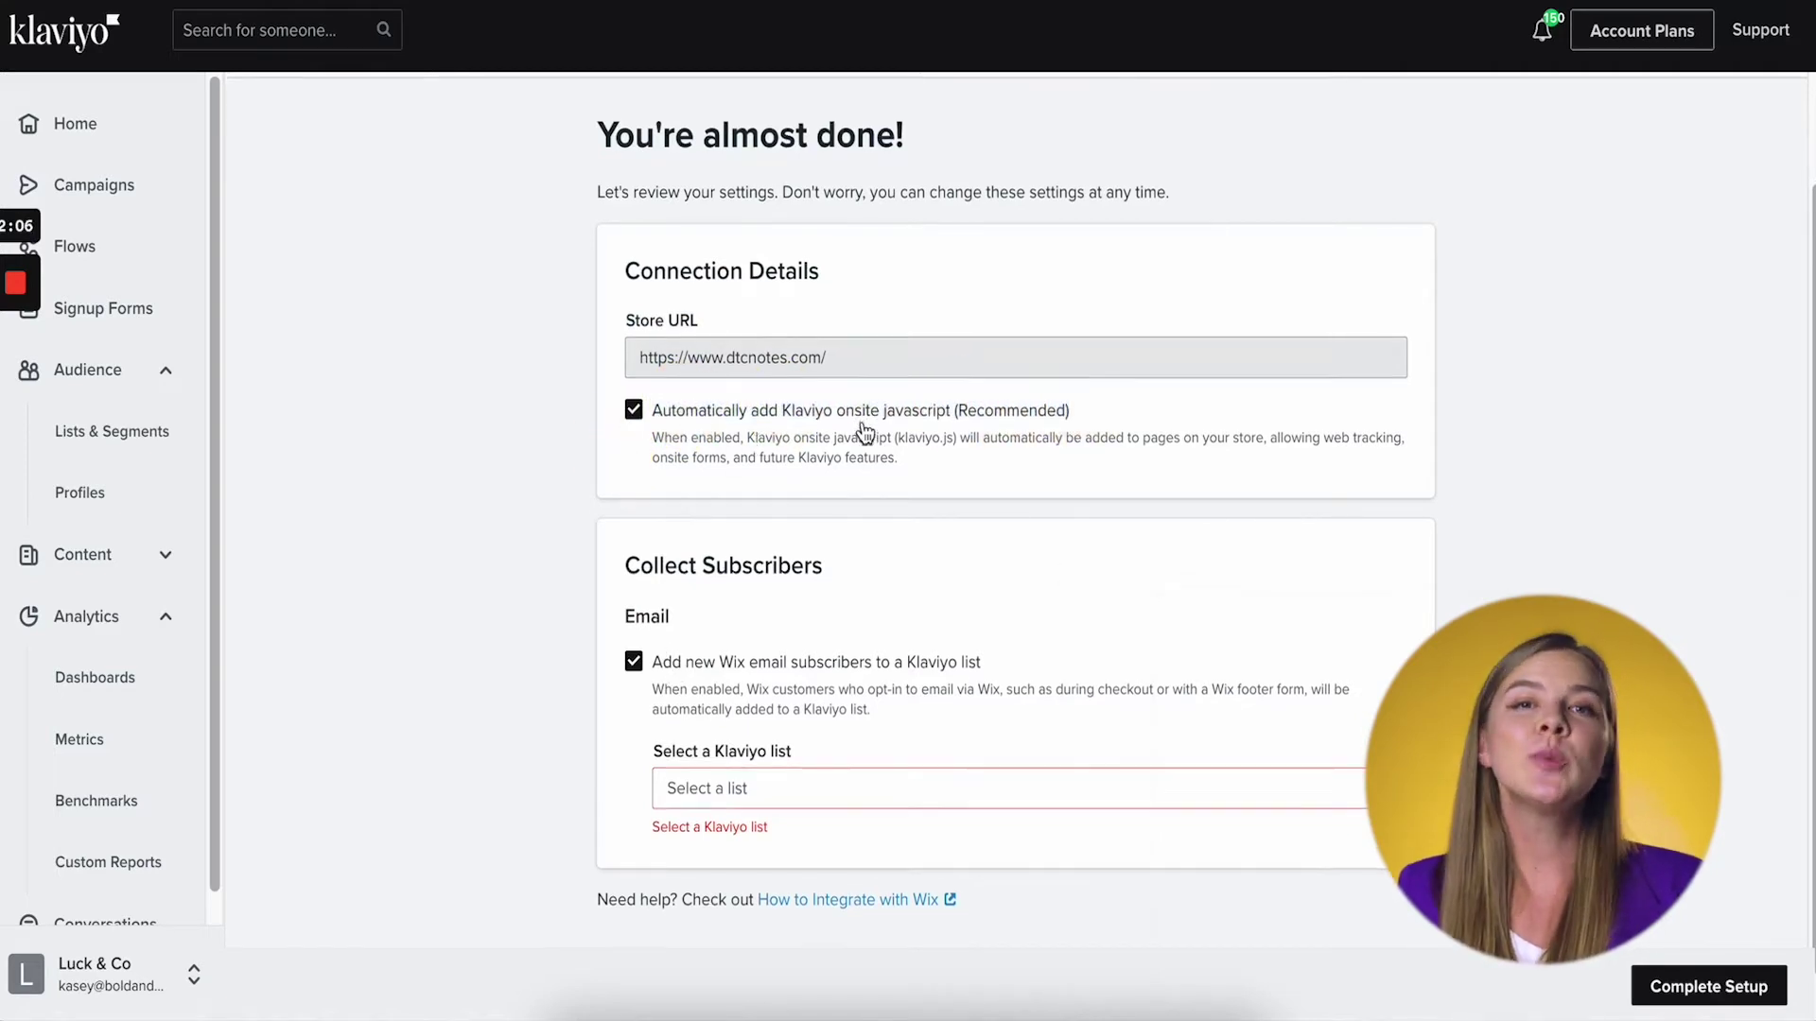
scroll(870, 439, down, 1)
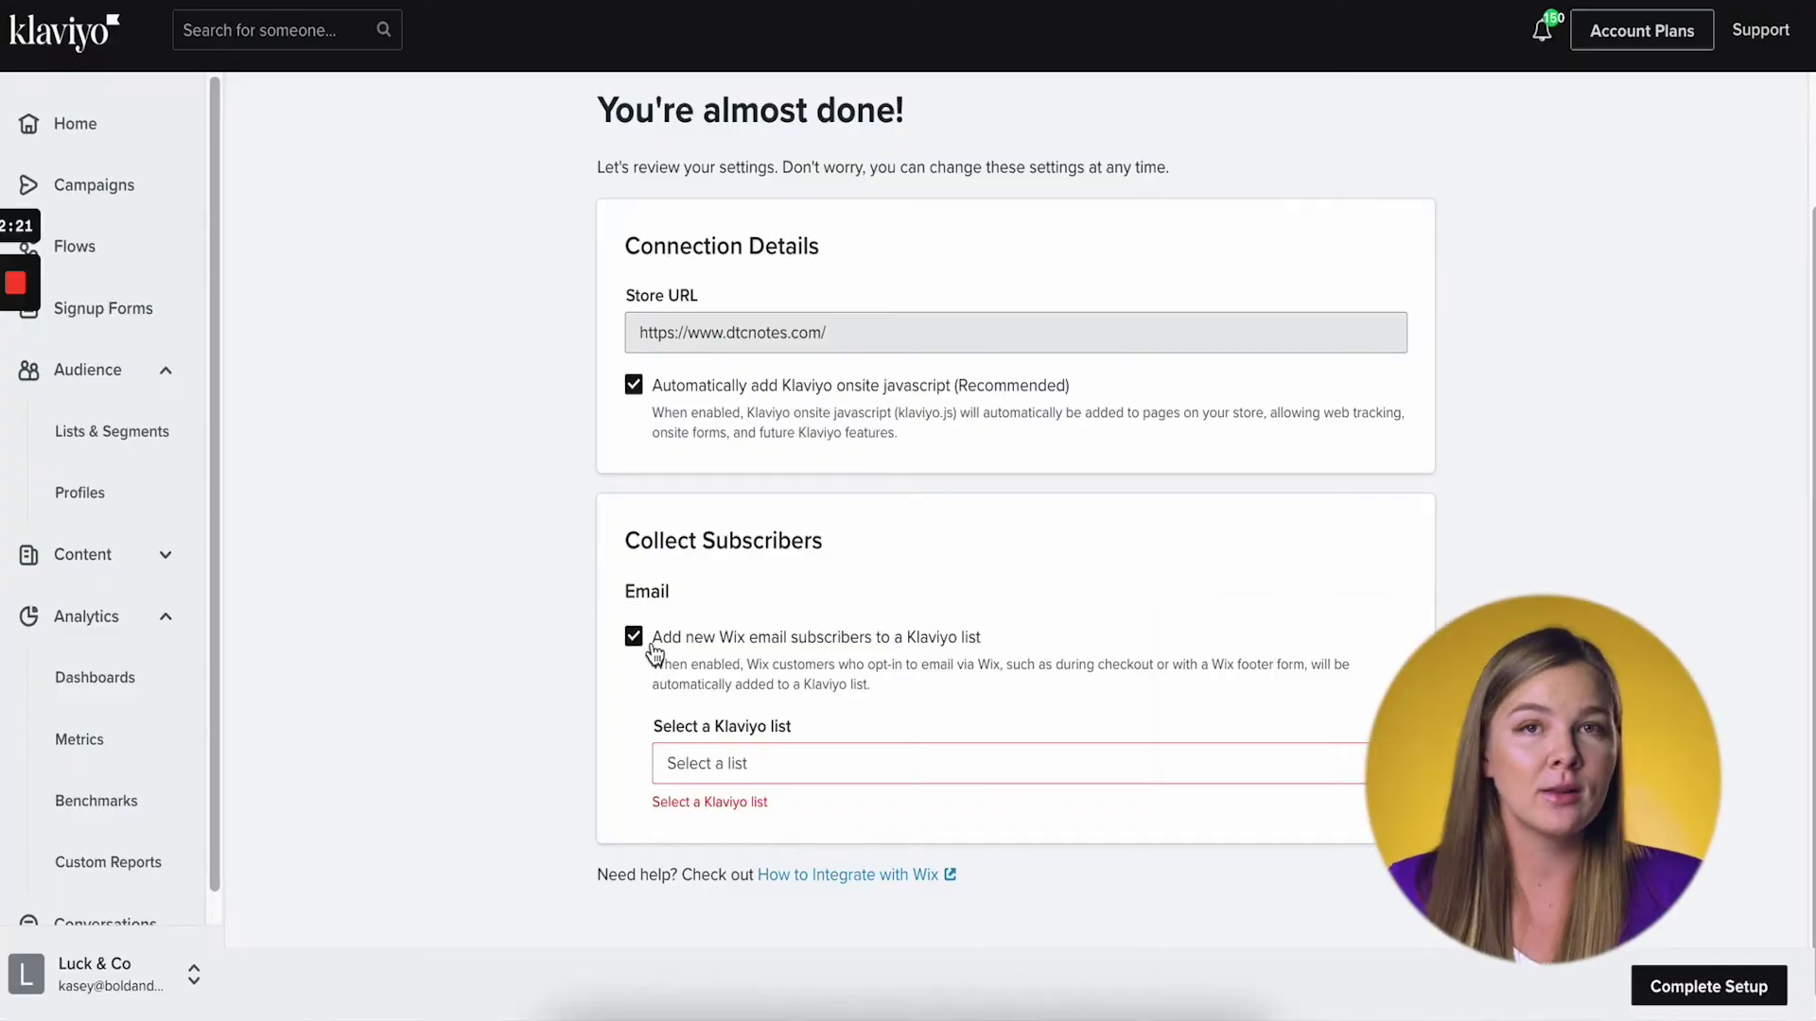
drag(1018, 637, 666, 653)
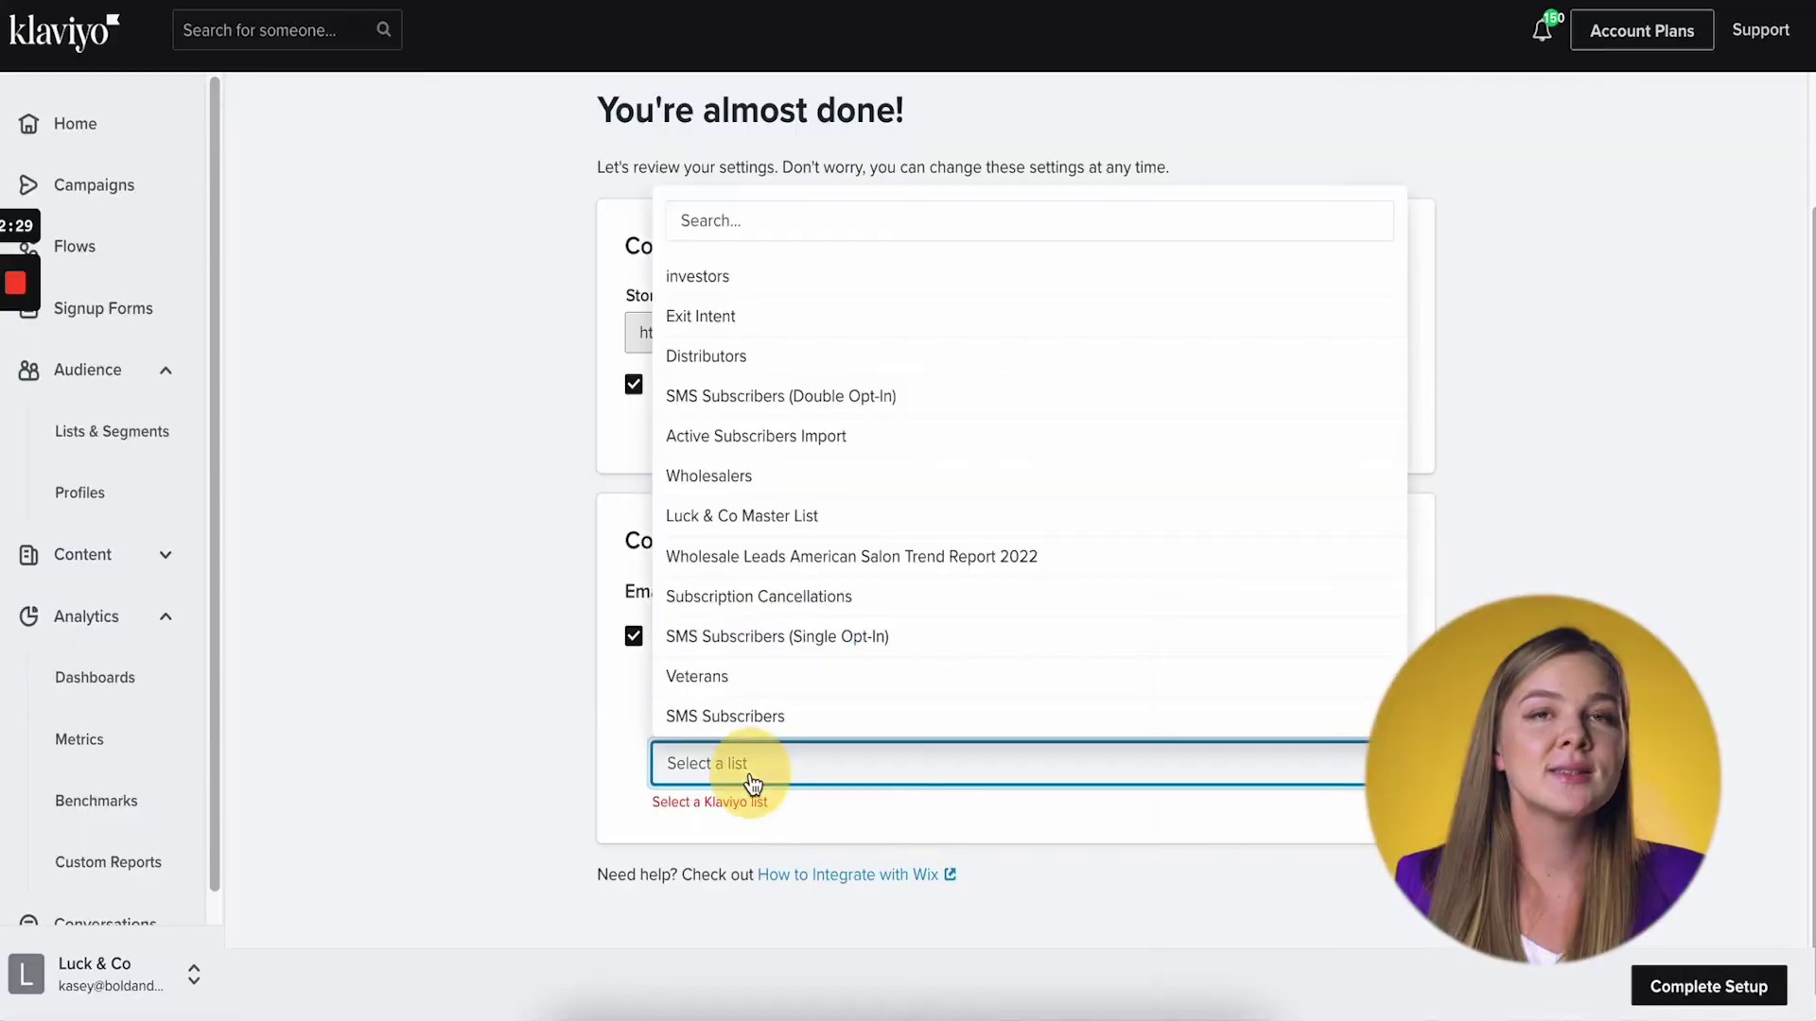
Search 'master' and send new Wix email subscribers to the Luck & Co Master List
click(806, 227)
text(master)
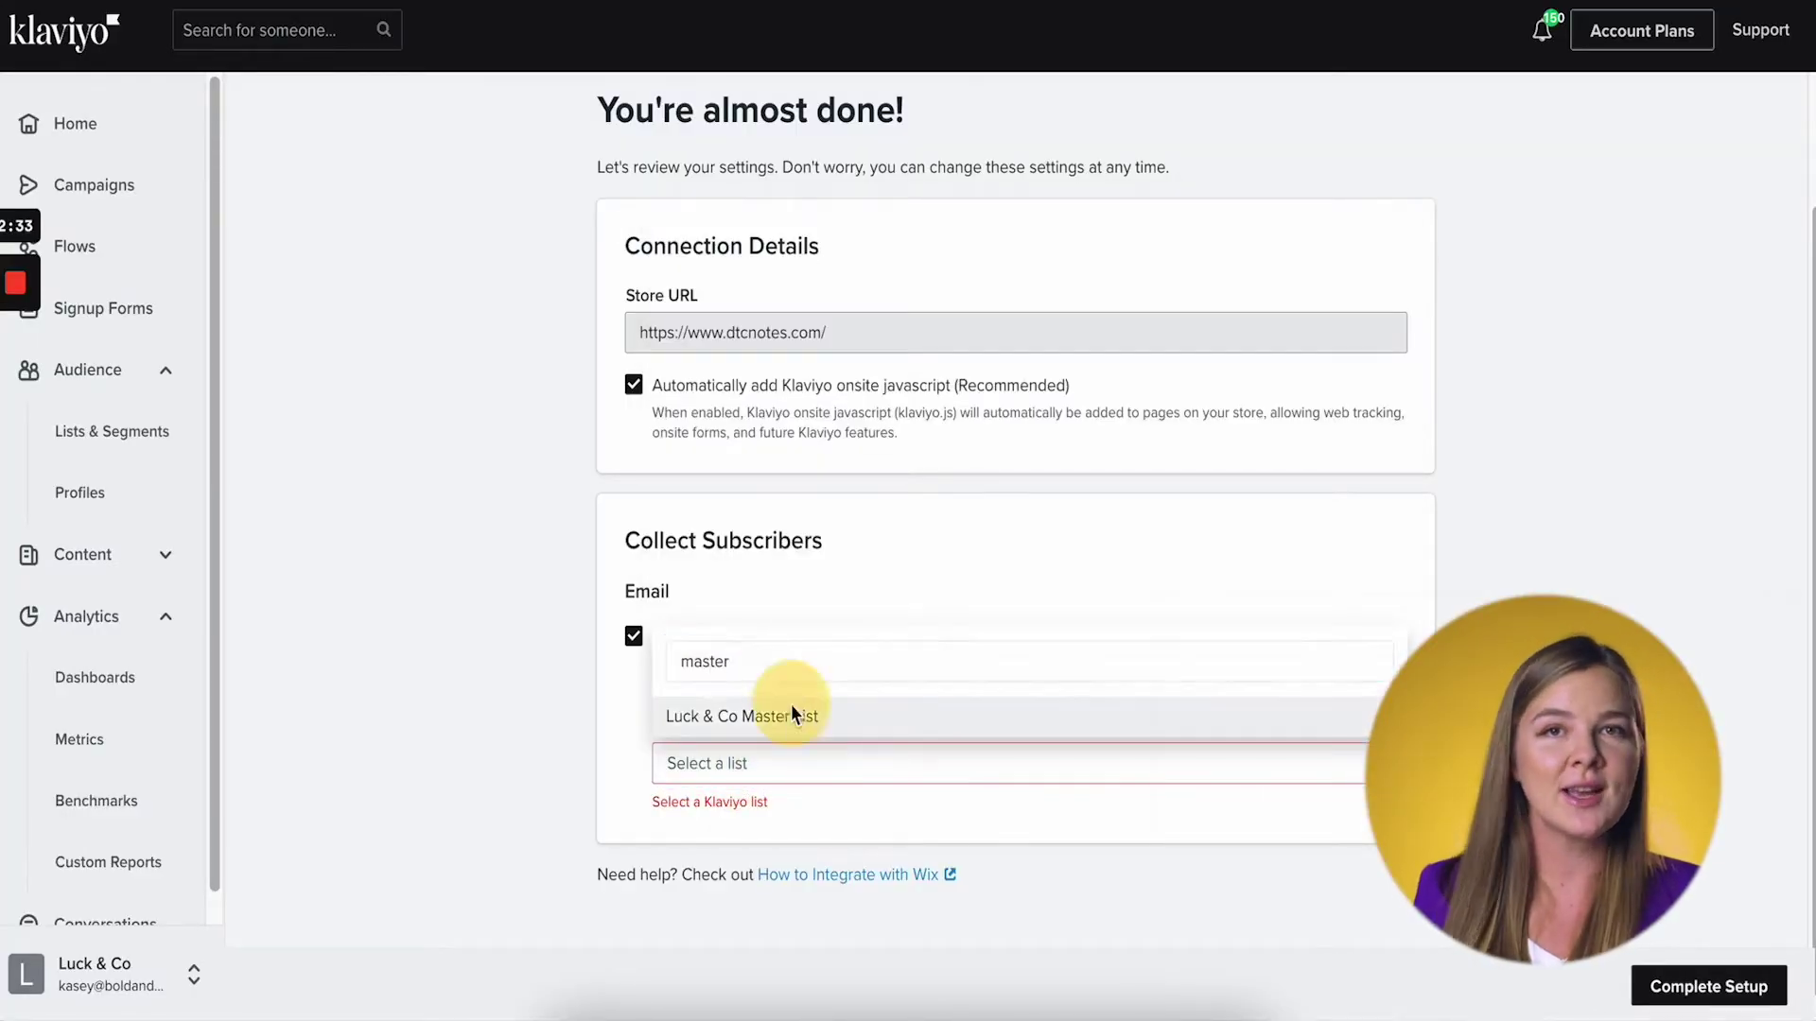
click(795, 716)
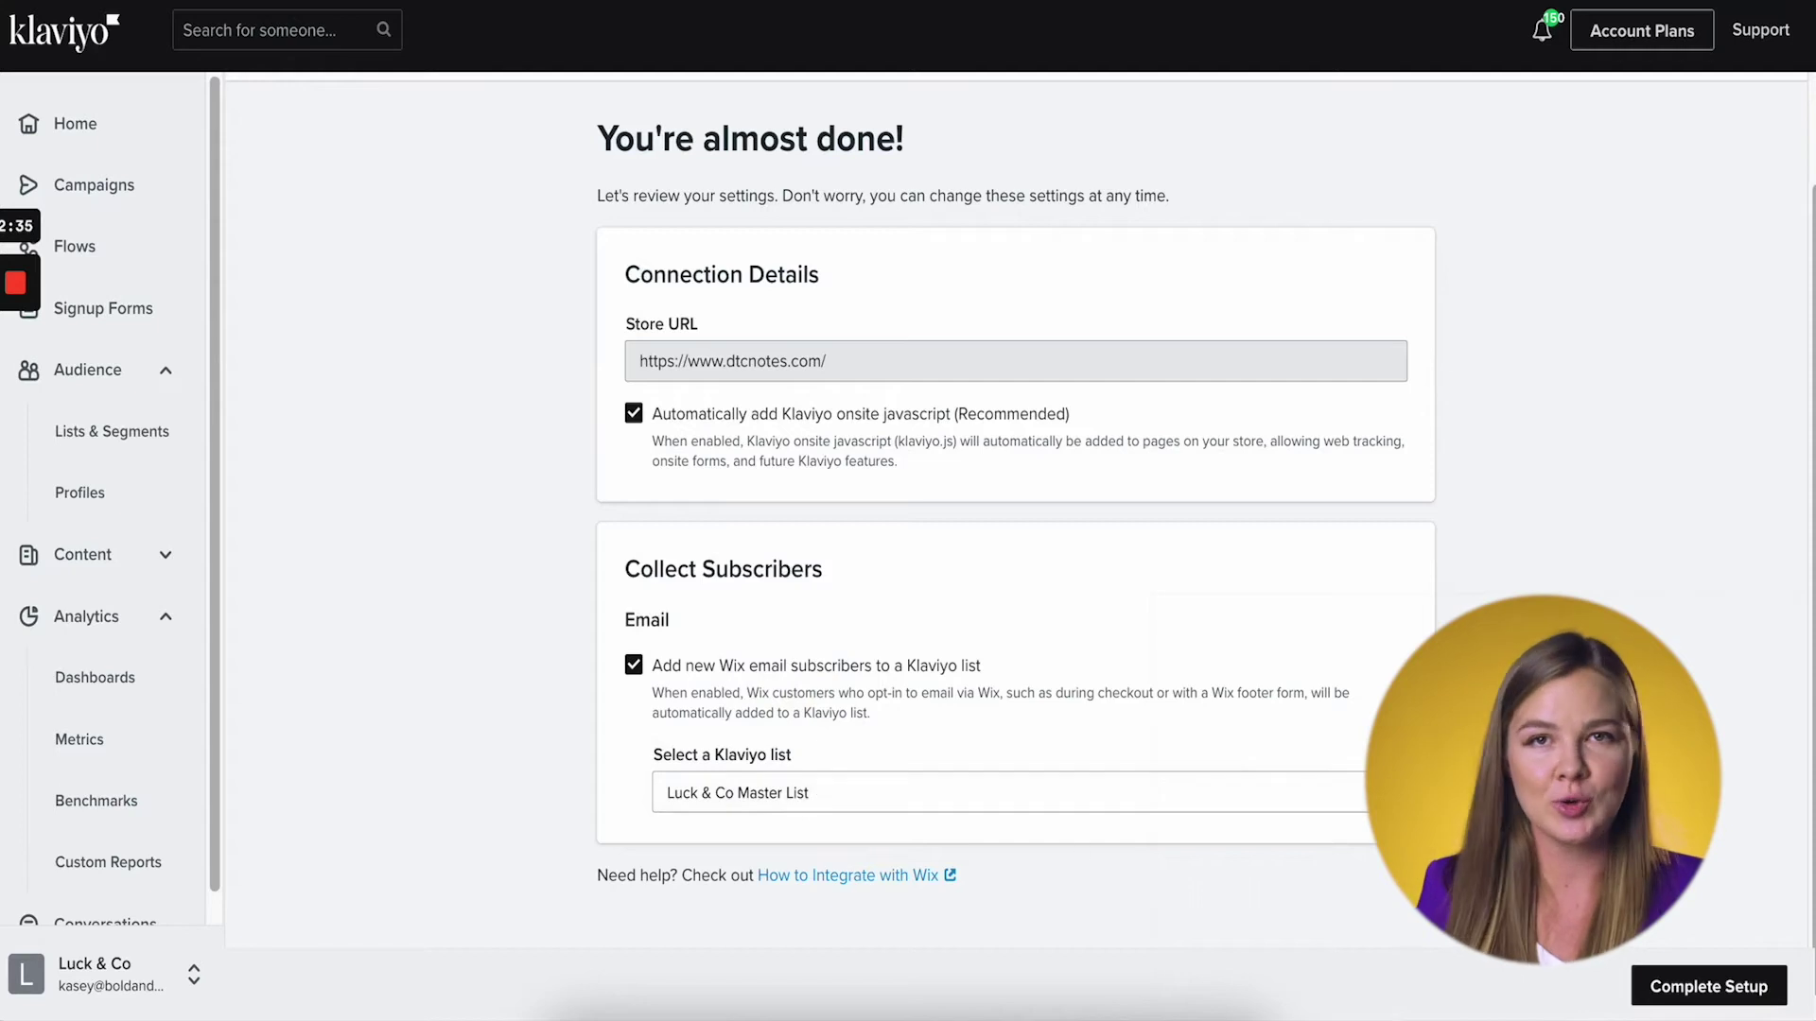
click(747, 795)
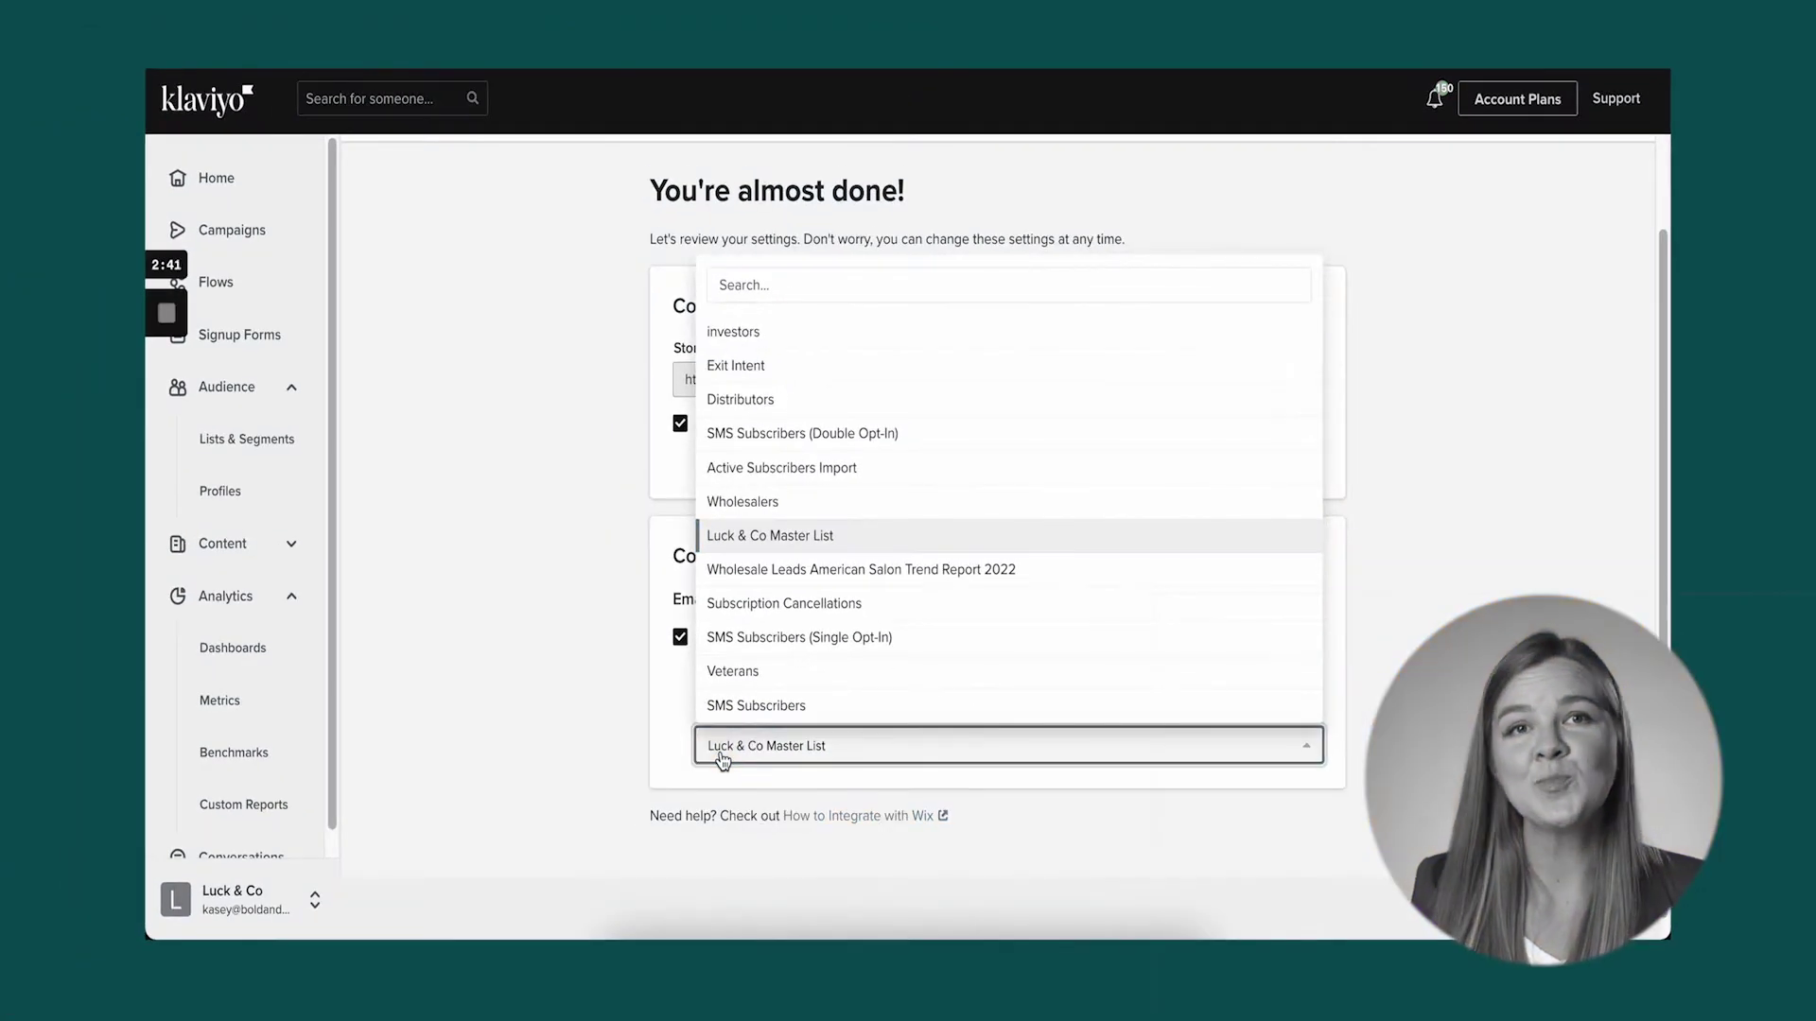
click(665, 784)
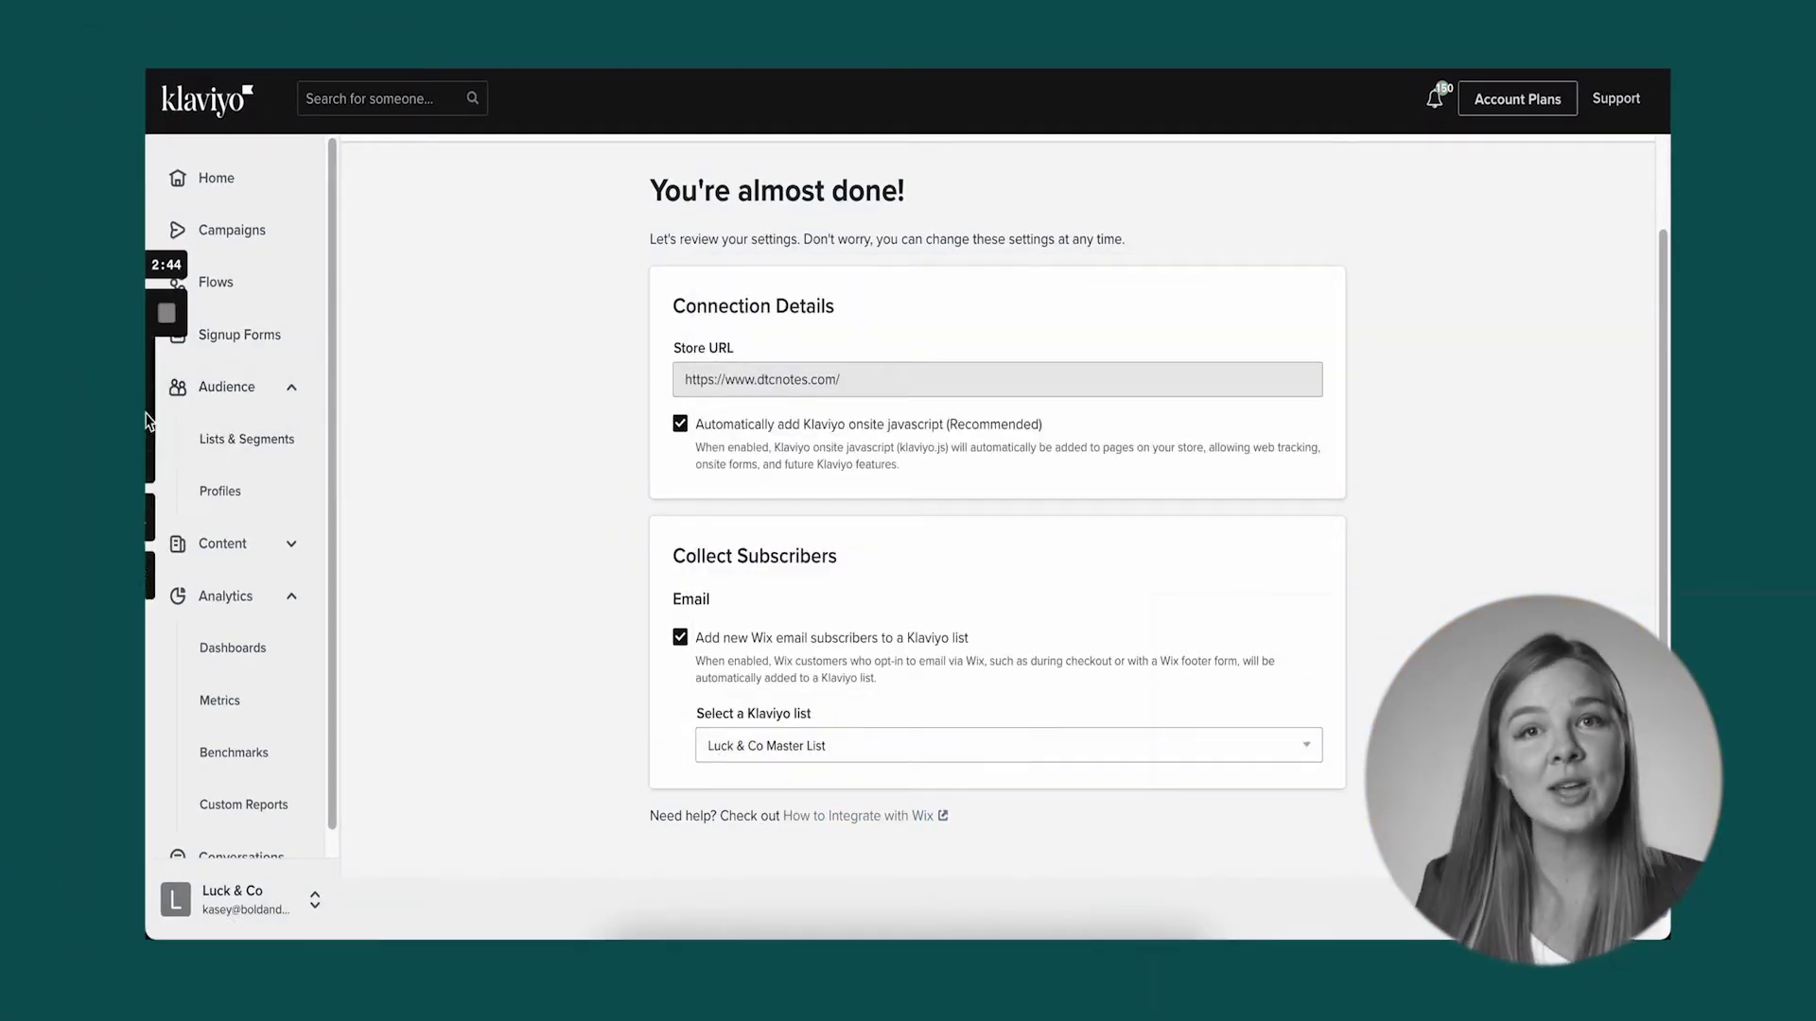
Create a new plain list from Lists & Segments in a new tab
right_click(221, 443)
click(328, 470)
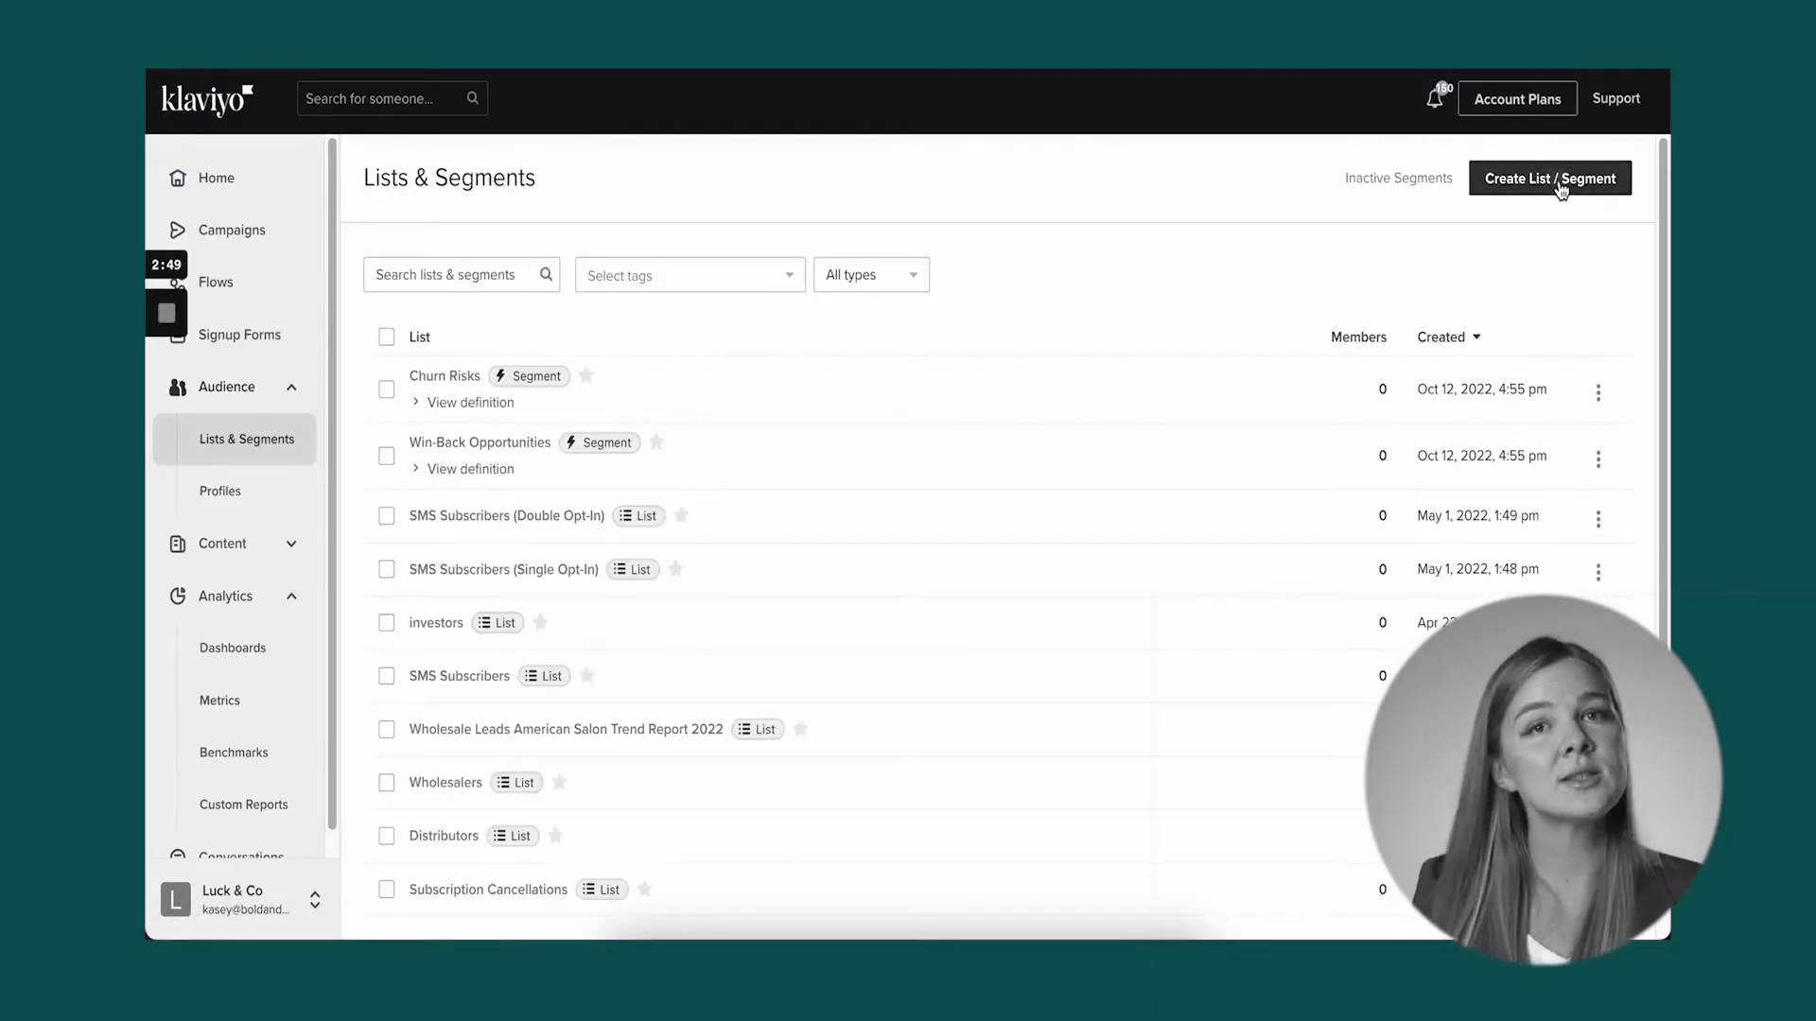
click(1551, 182)
click(855, 467)
click(660, 321)
click(1619, 427)
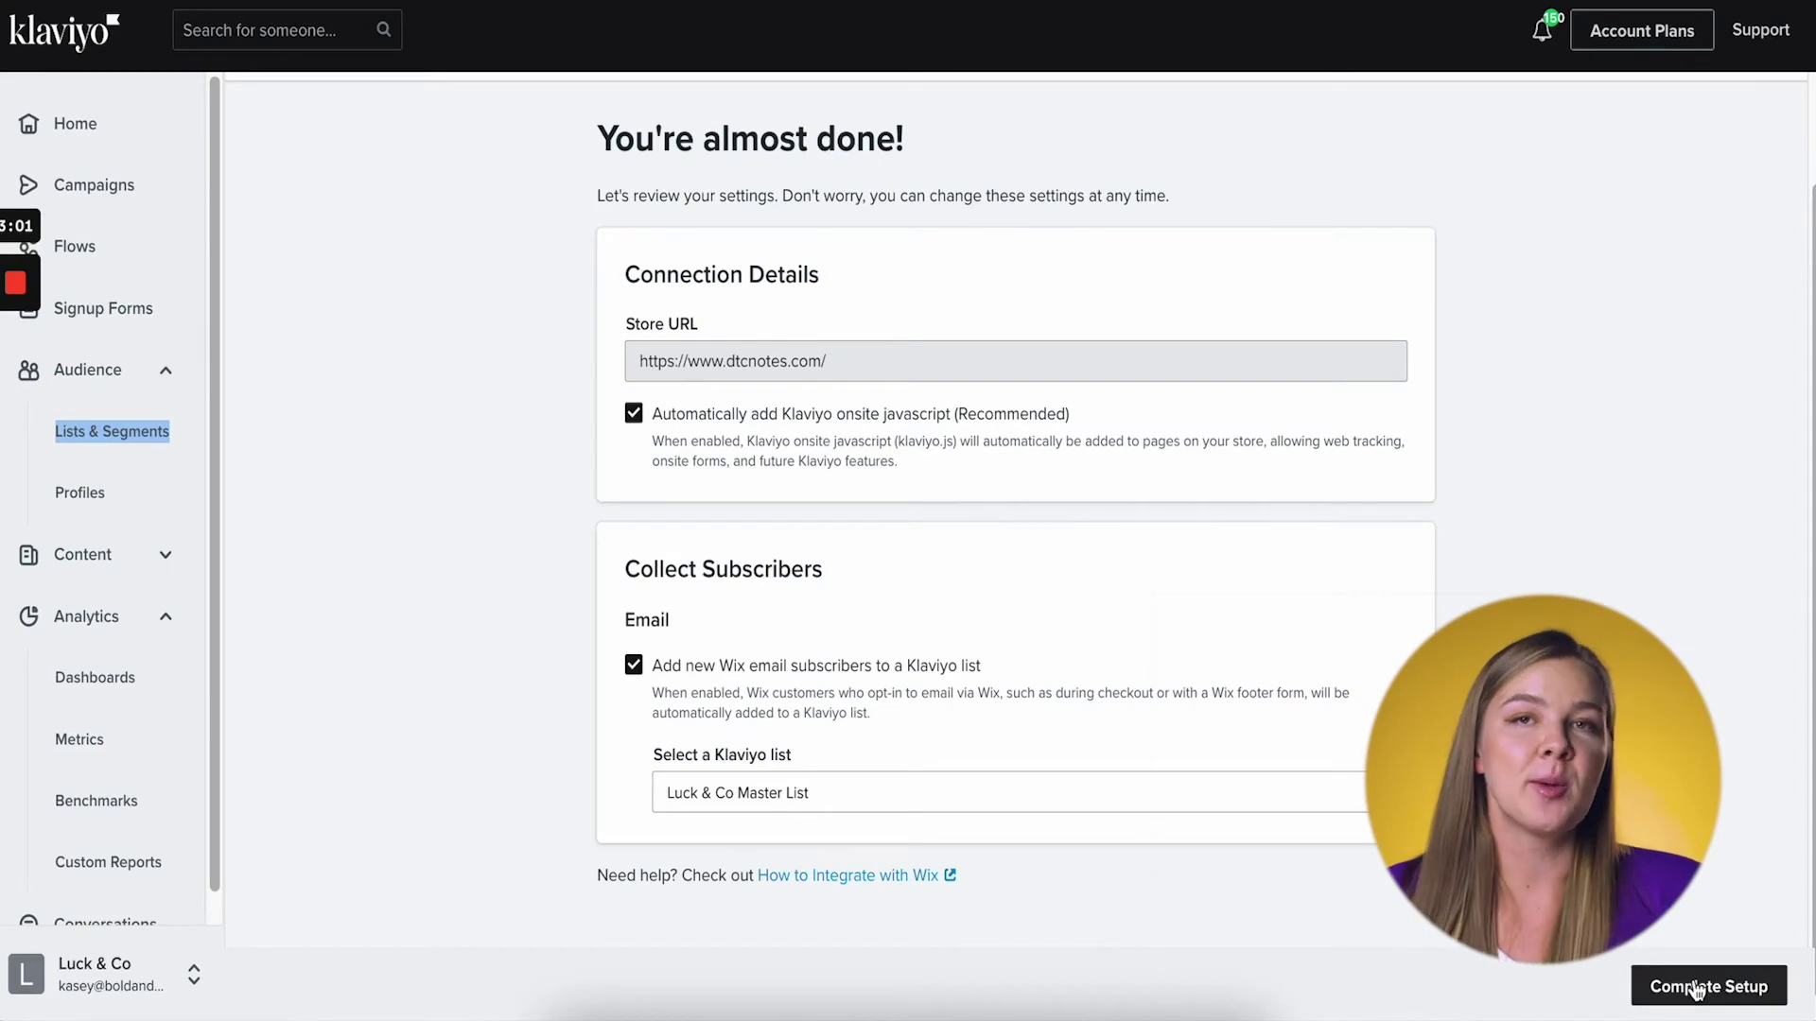
click(1698, 988)
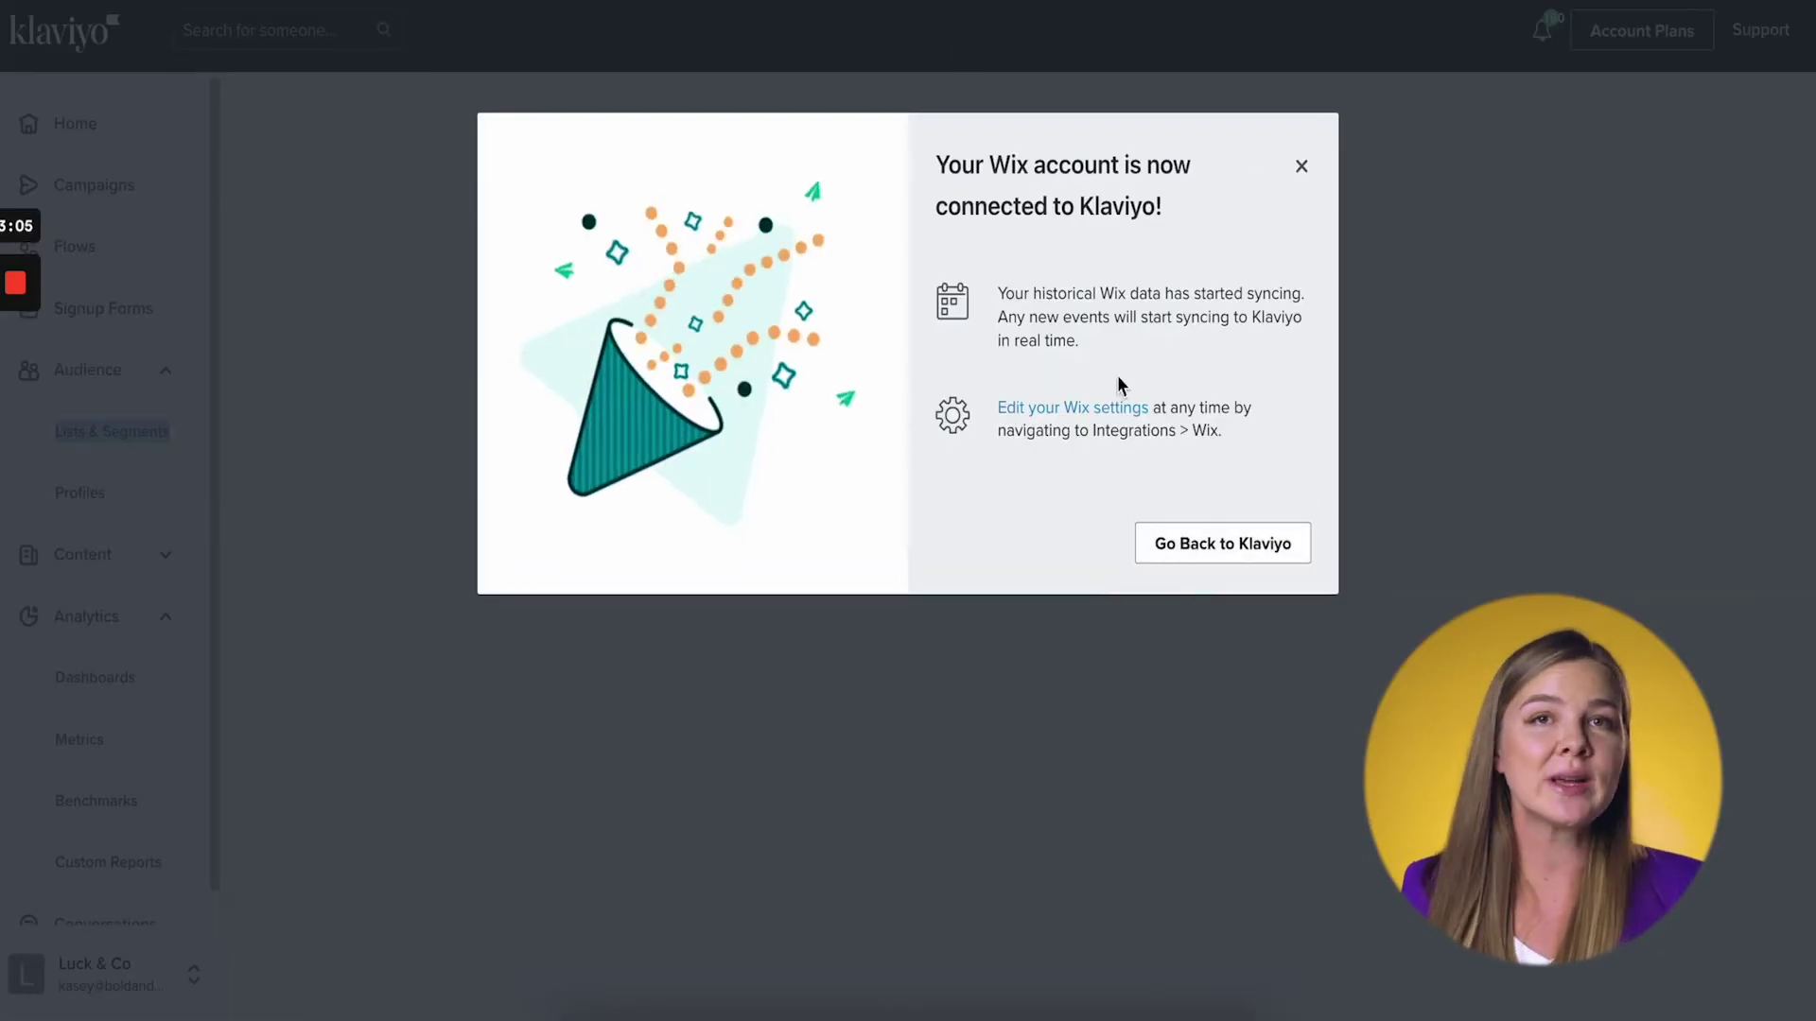
drag(1173, 220, 921, 166)
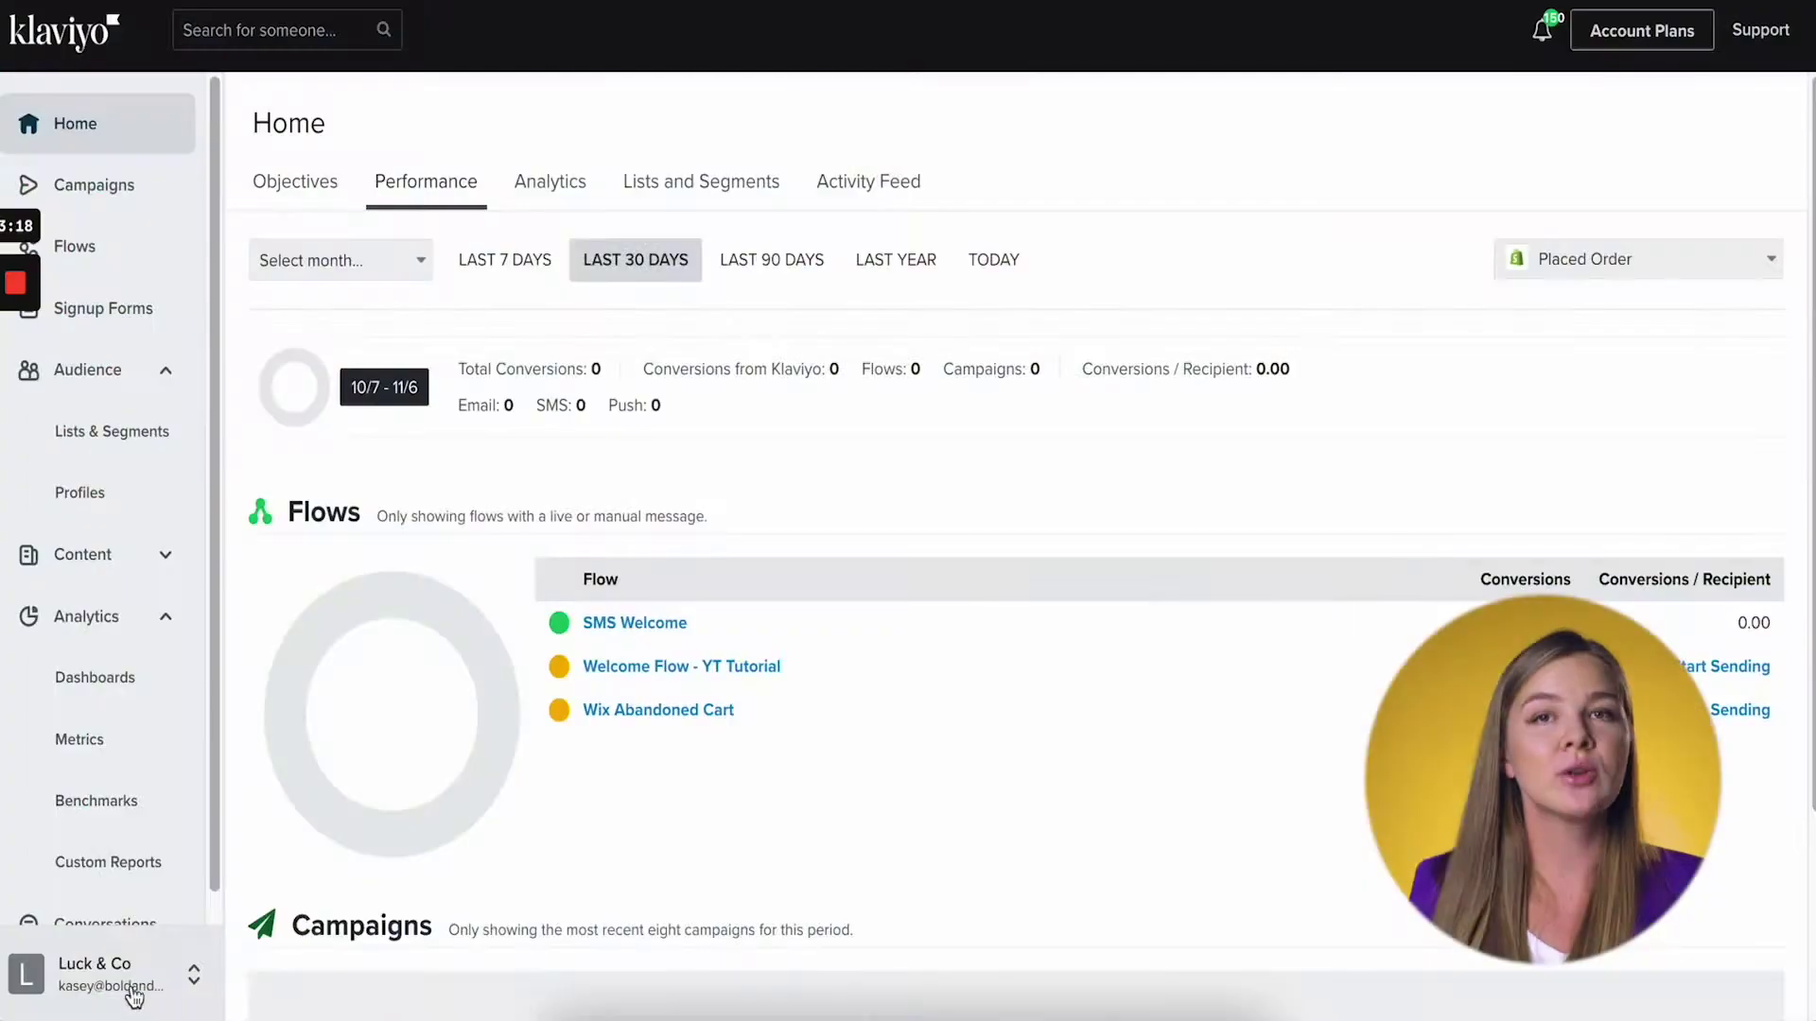
Review the connected Wix integration's store connection and subscriber list settings
click(80, 967)
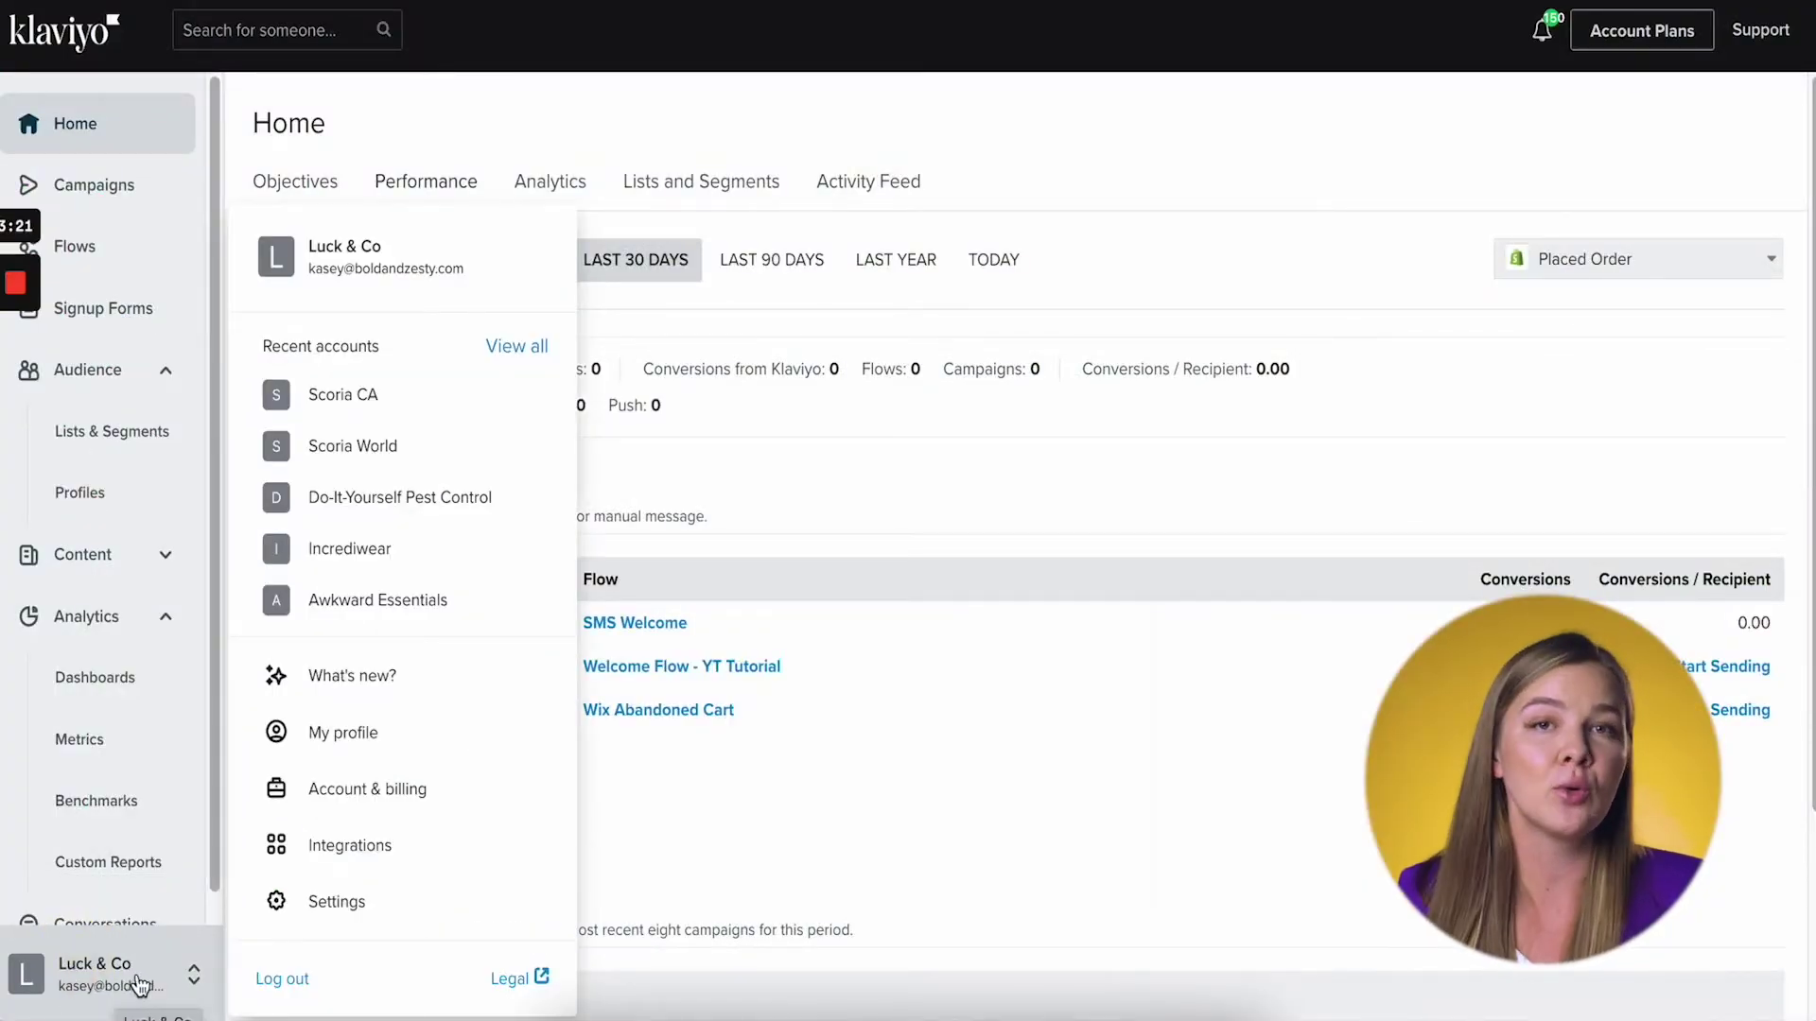
click(322, 849)
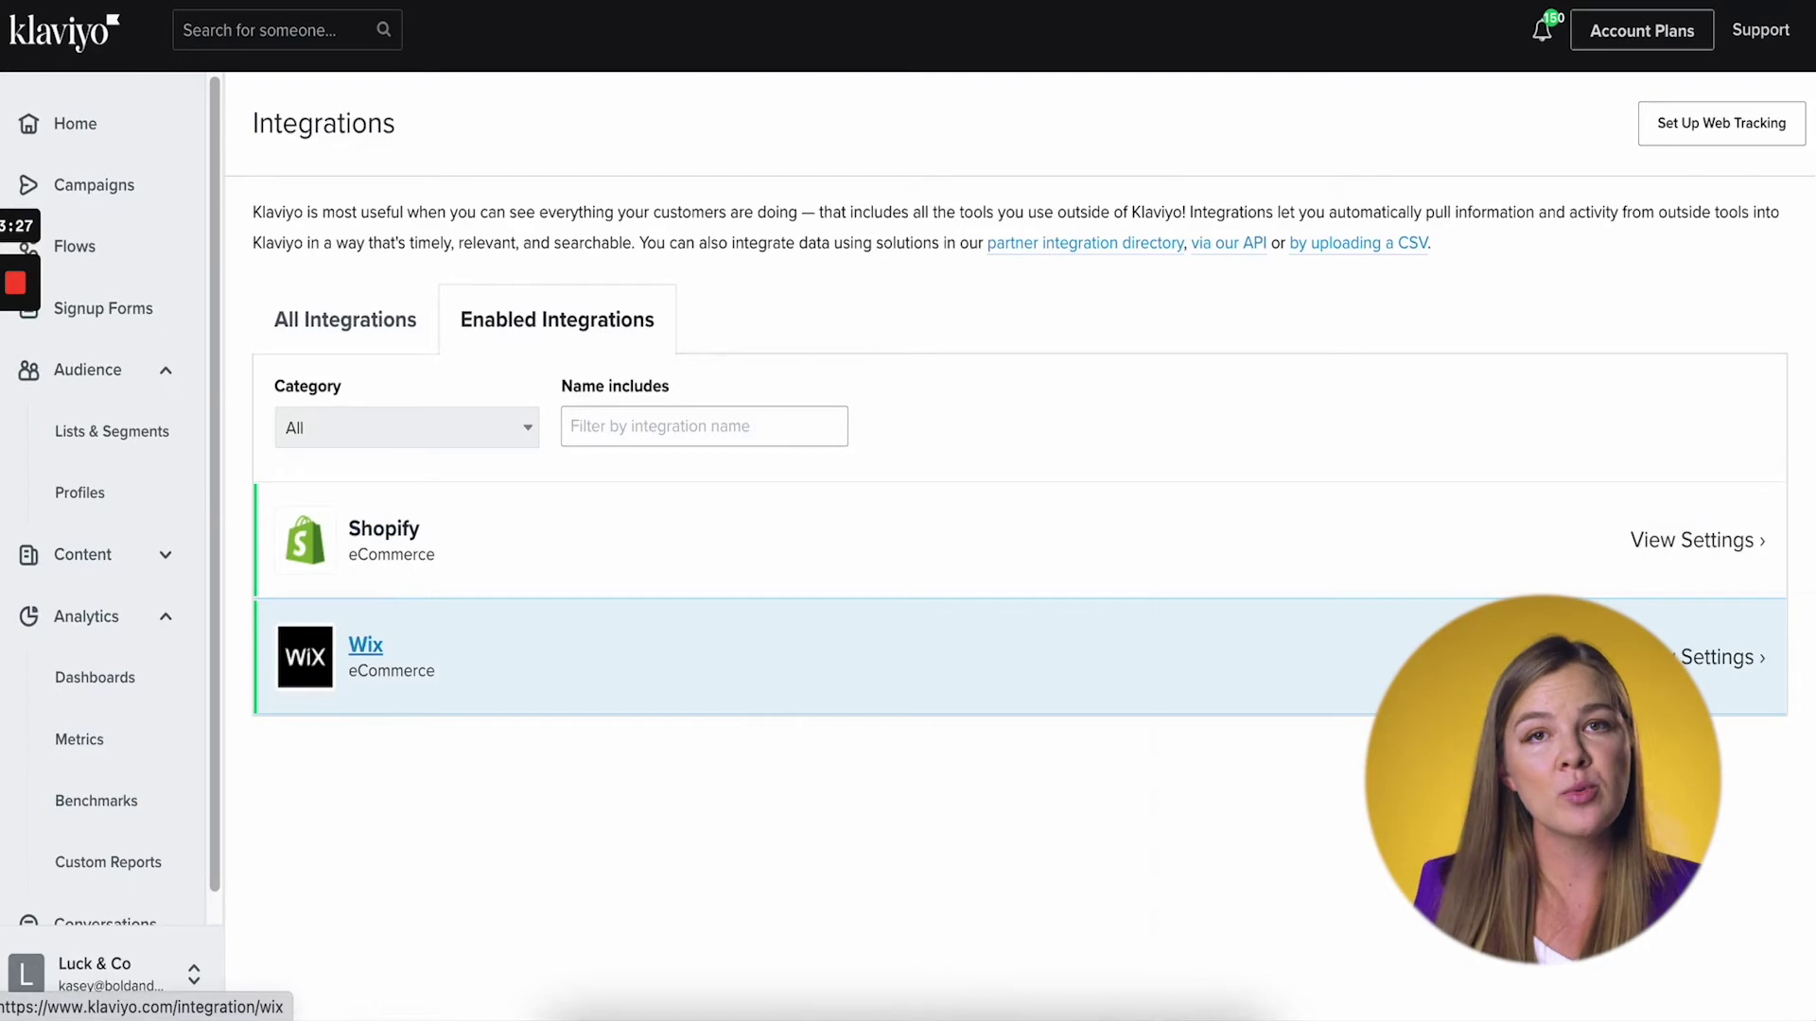
click(1688, 652)
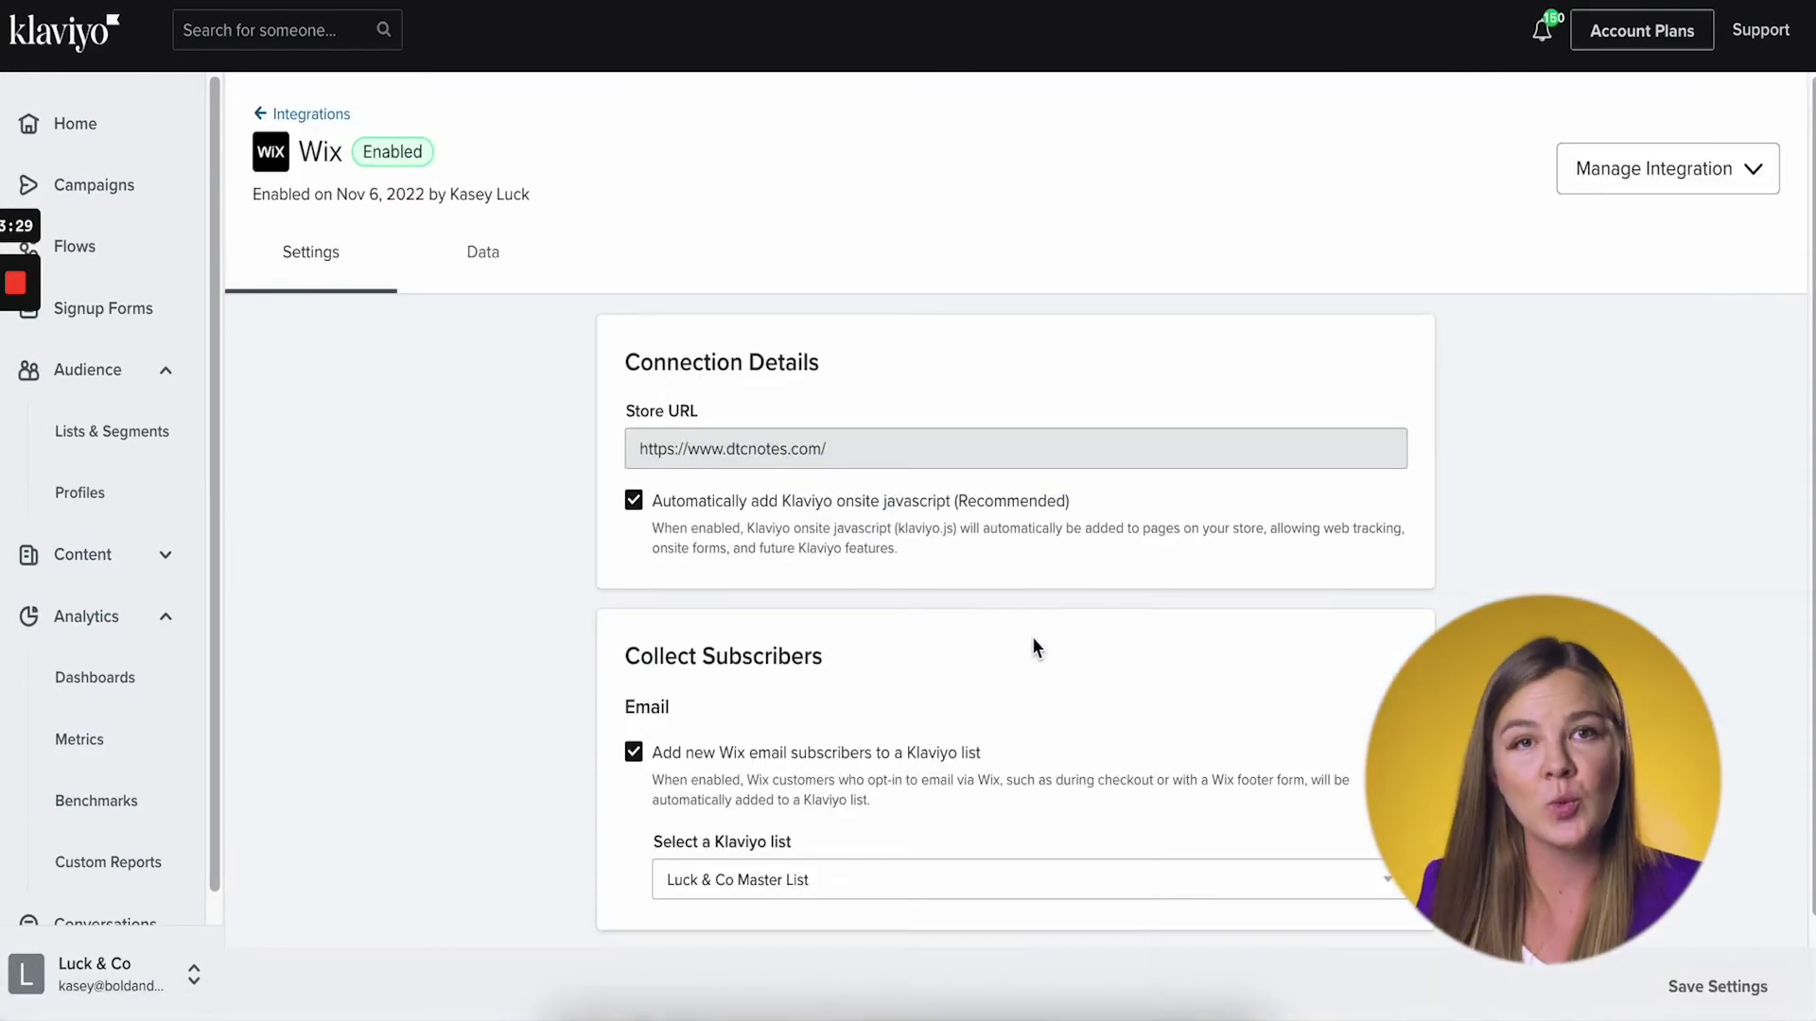
scroll(1016, 550, down, 2)
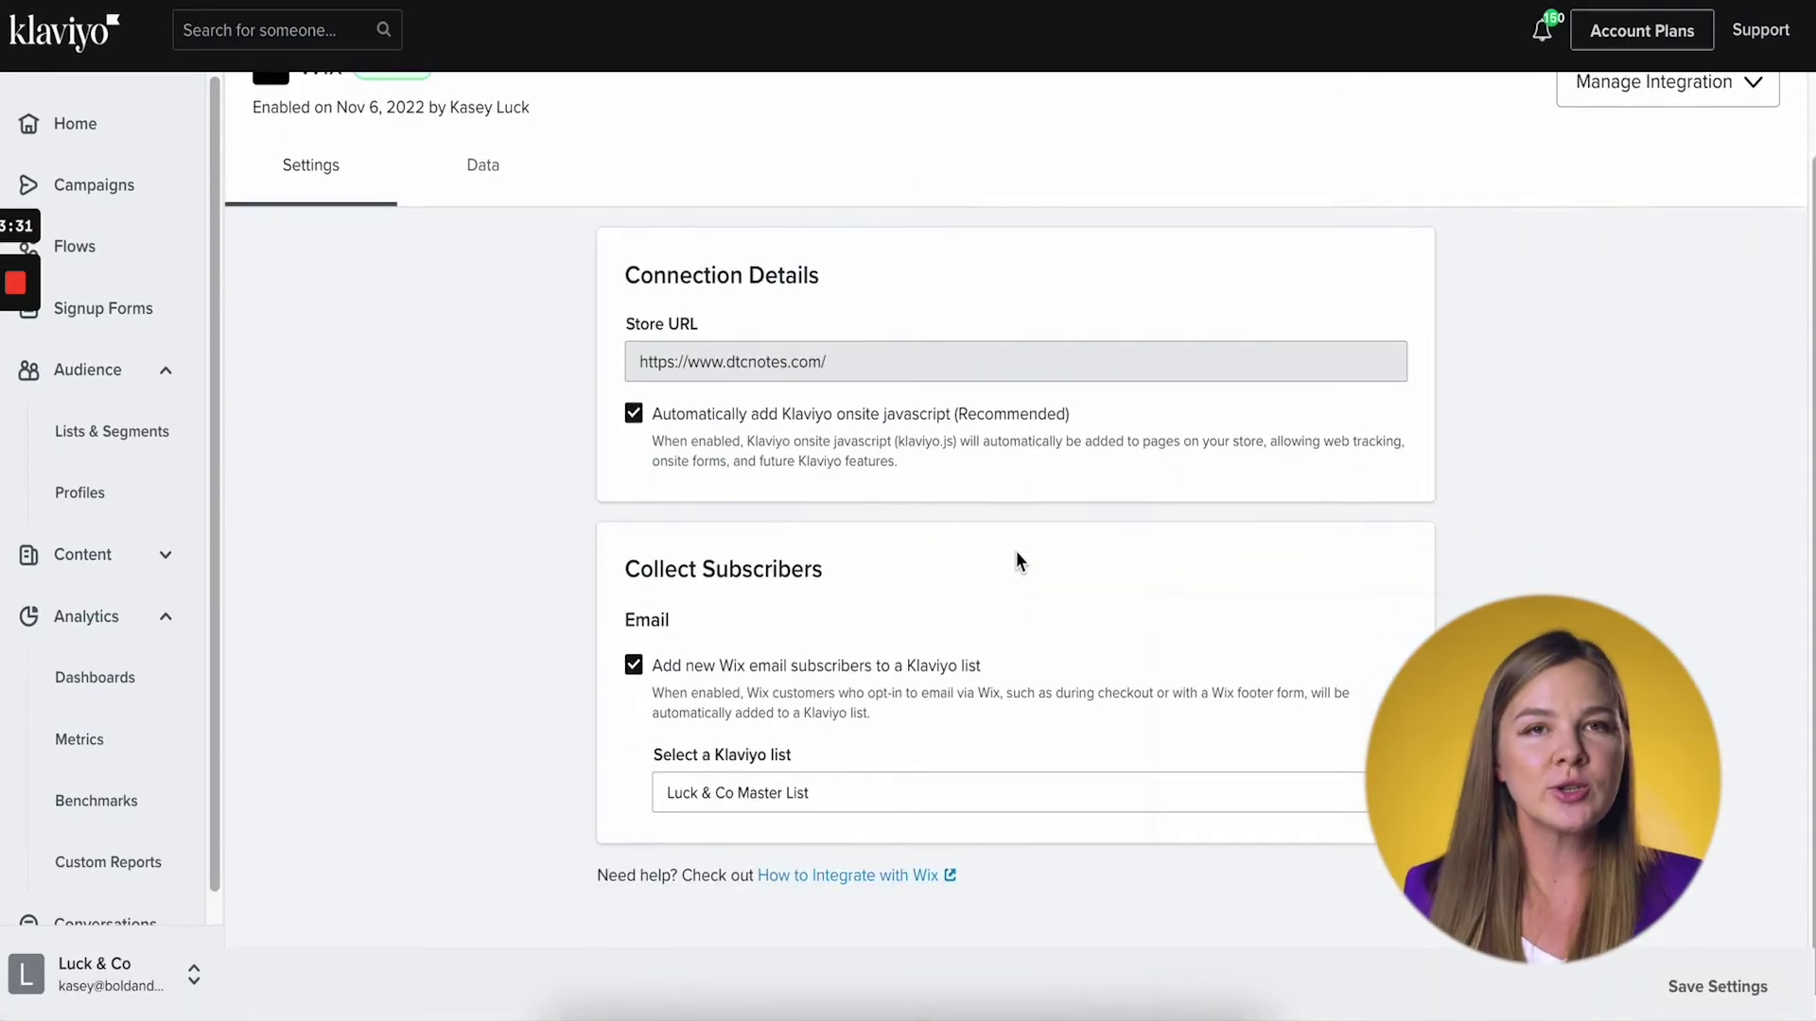
scroll(1016, 560, down, 2)
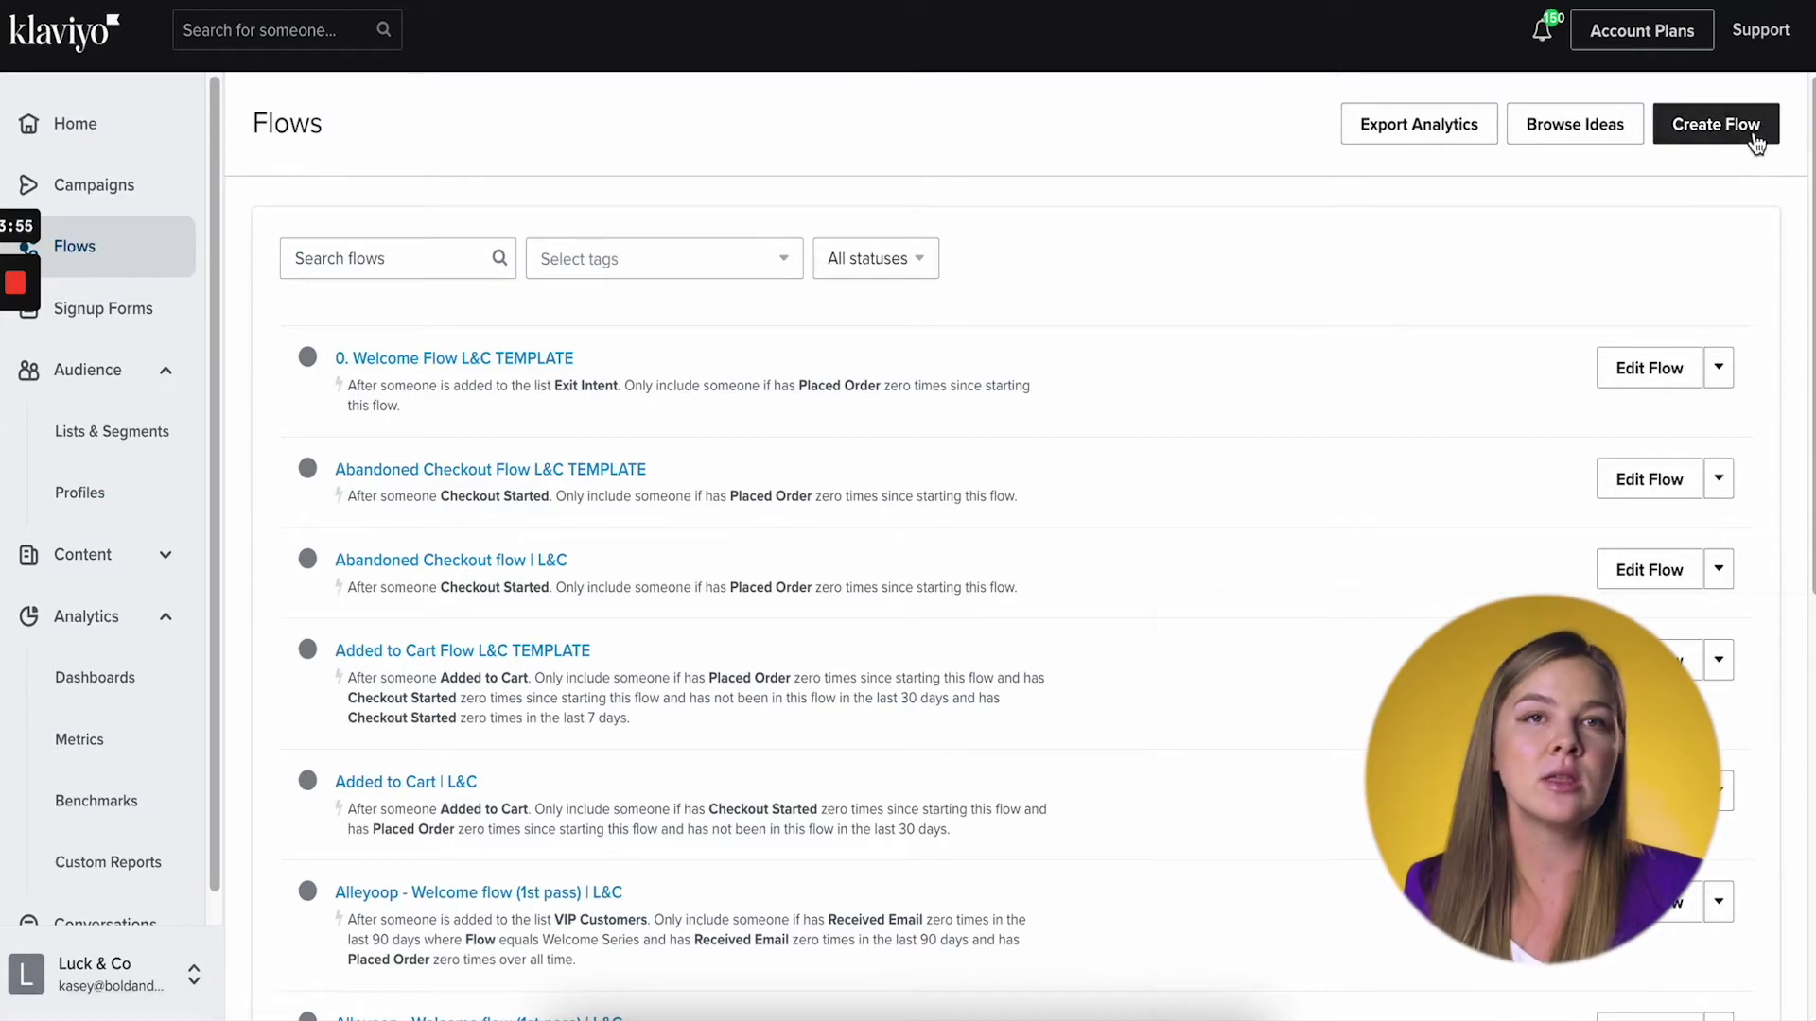
Start a new flow with the template library filtered to Wix integration templates
click(1715, 132)
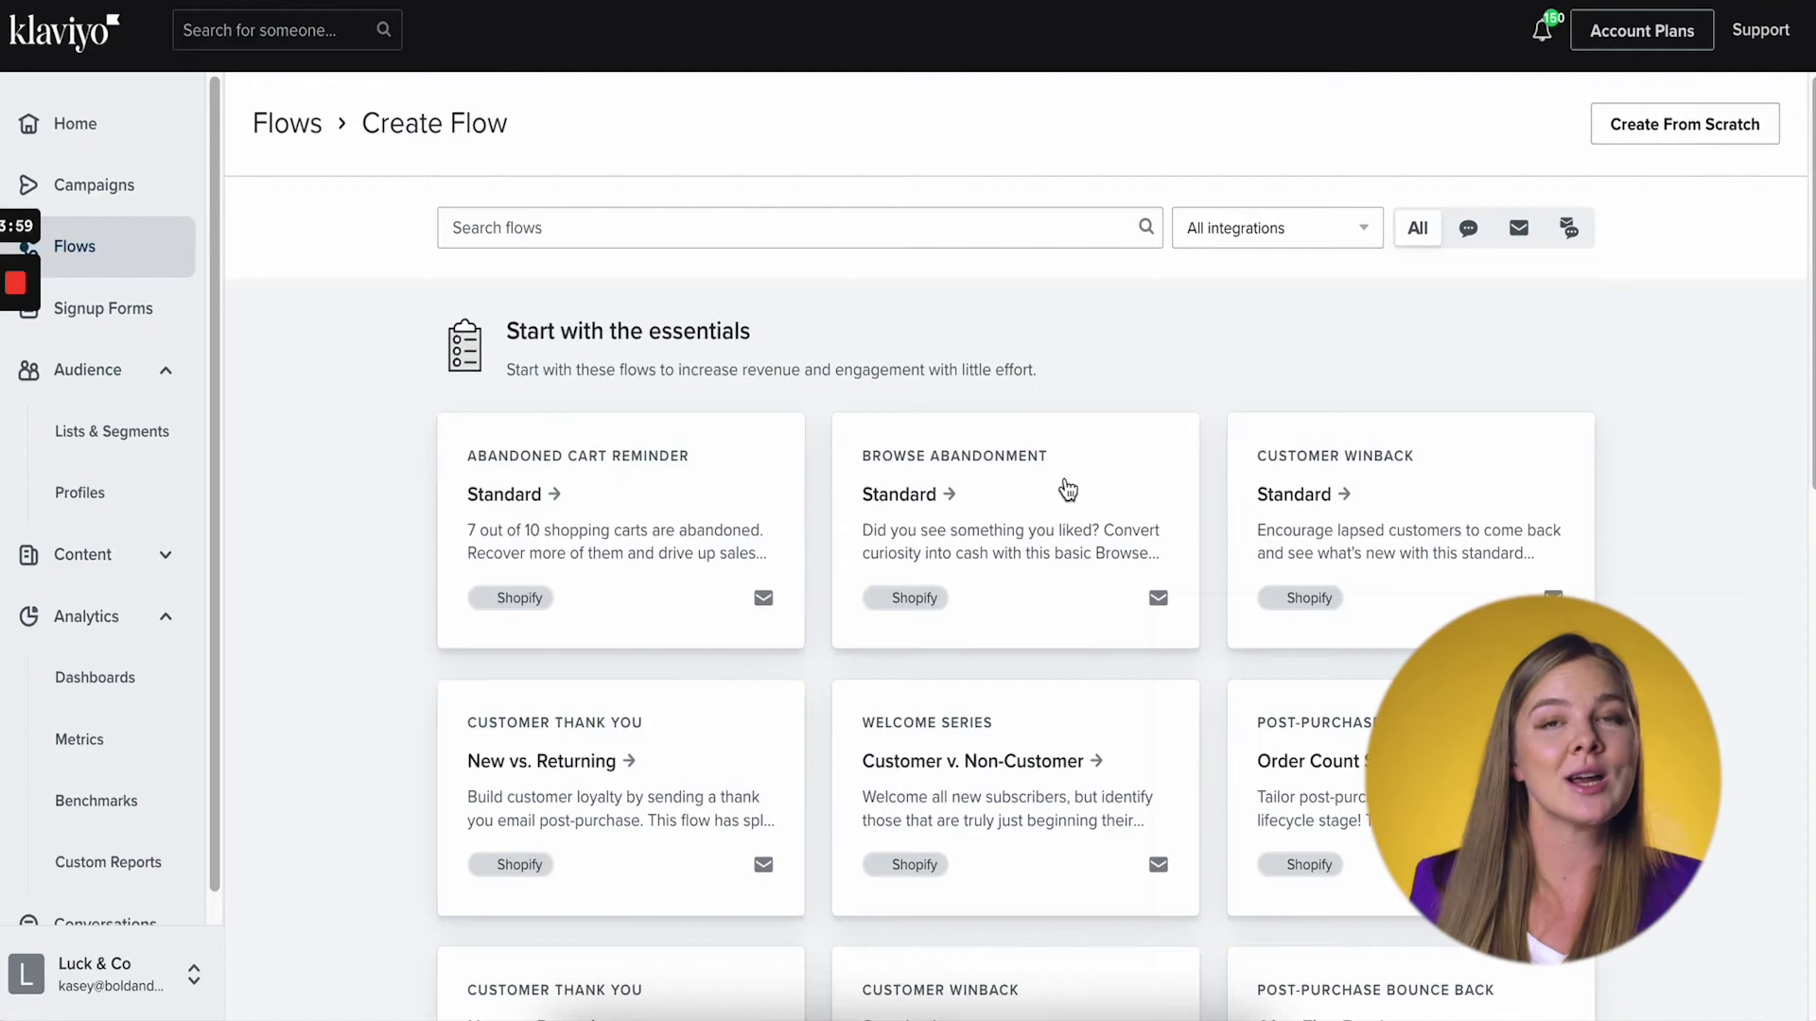
click(1298, 239)
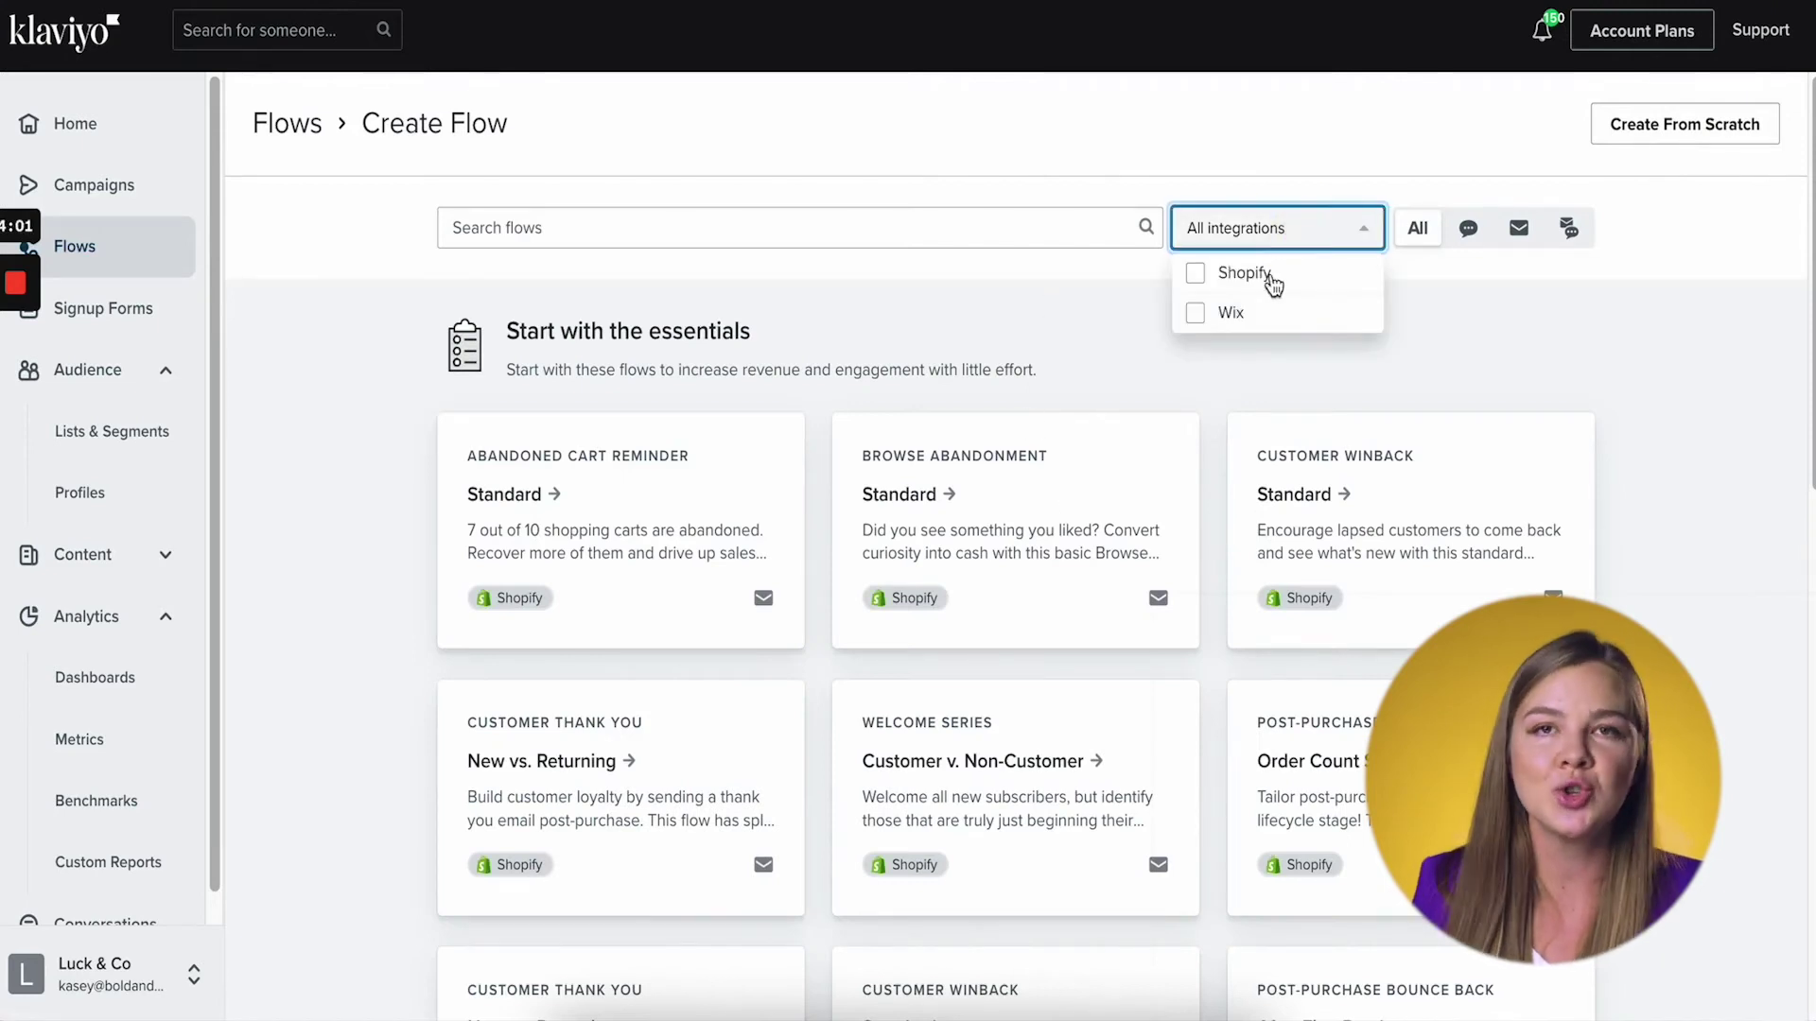
click(1232, 317)
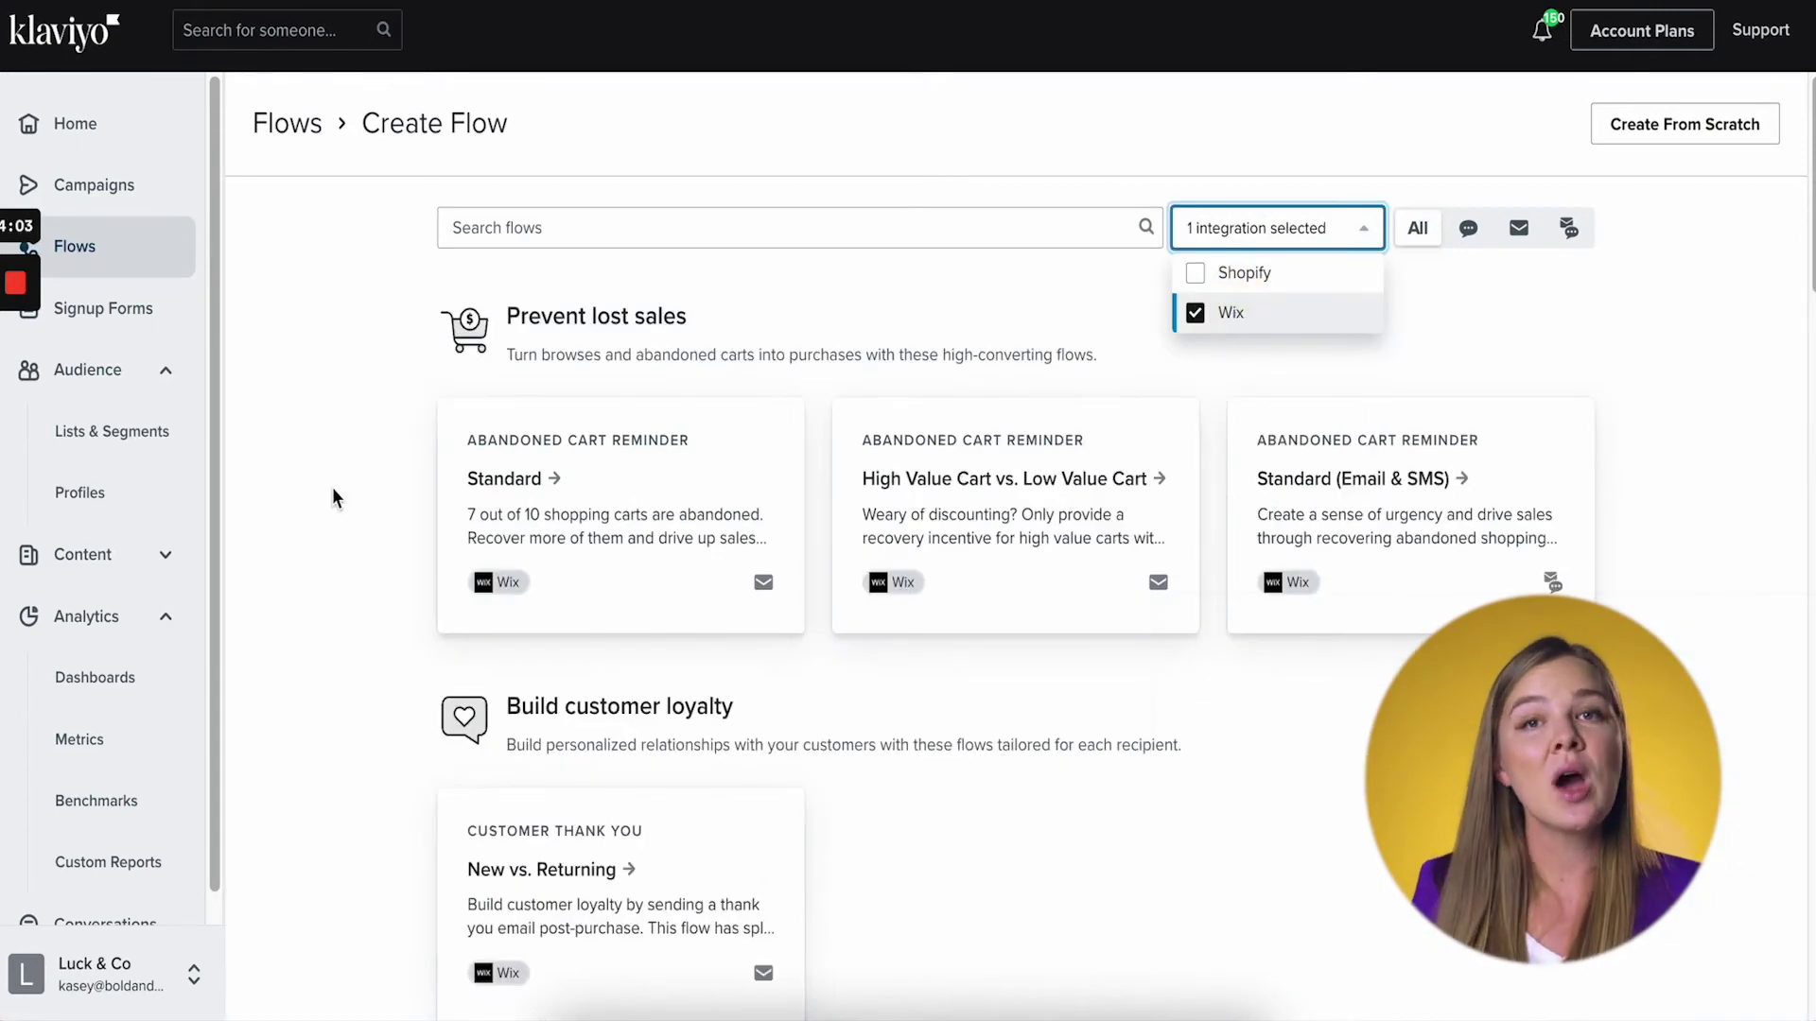
click(365, 398)
Choose the Standard Abandoned Cart Reminder from the Wix flow templates
scroll(610, 395, down, 1)
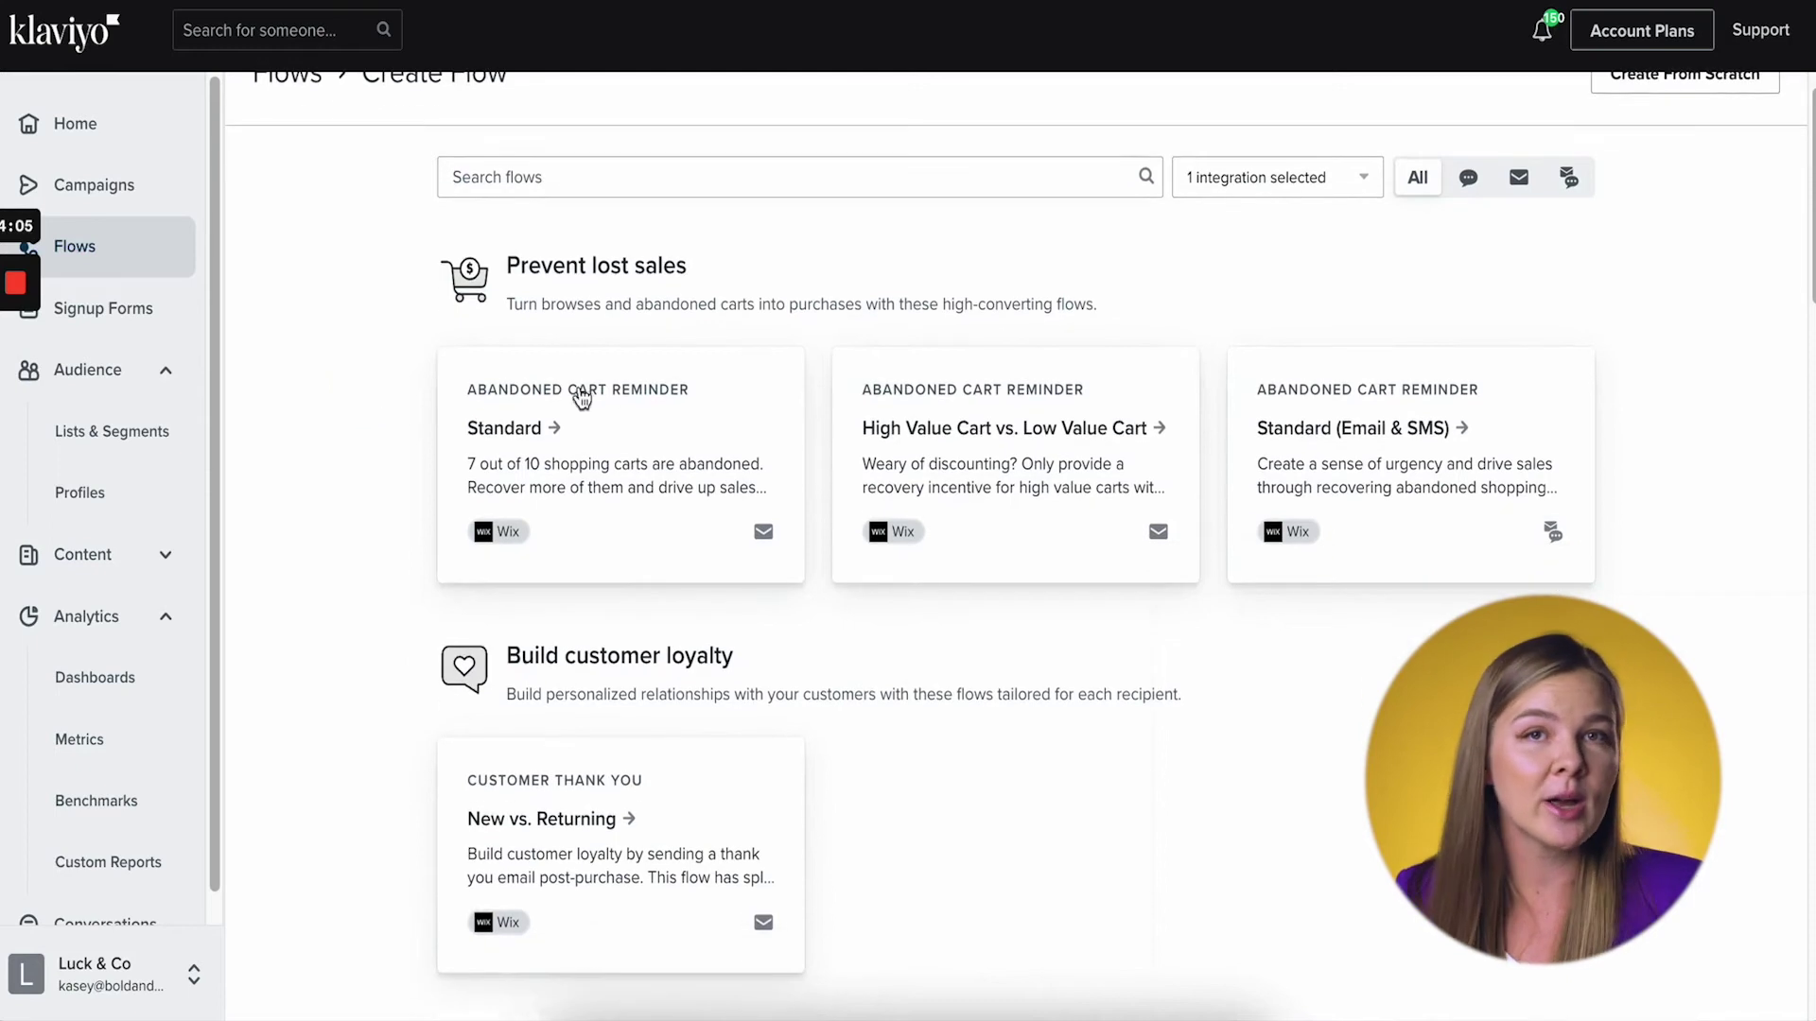
scroll(1423, 473, down, 4)
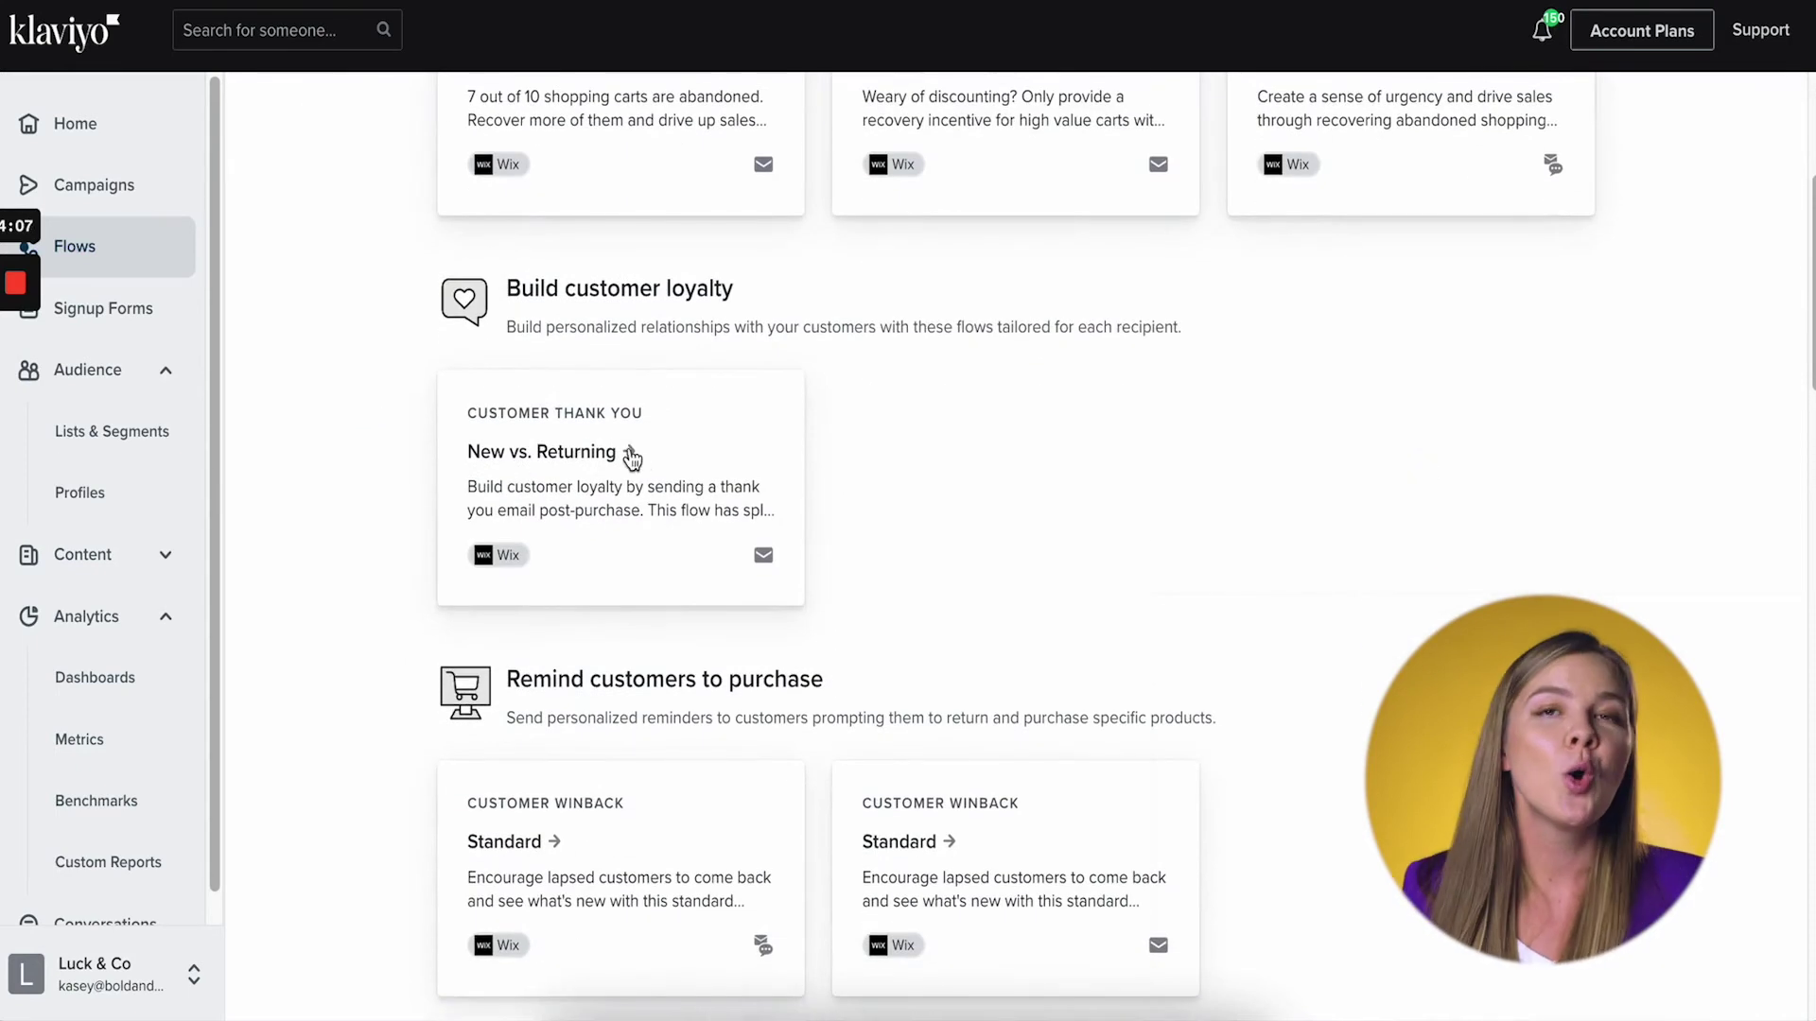
scroll(1194, 478, down, 5)
scroll(1768, 422, down, 4)
scroll(1756, 439, down, 10)
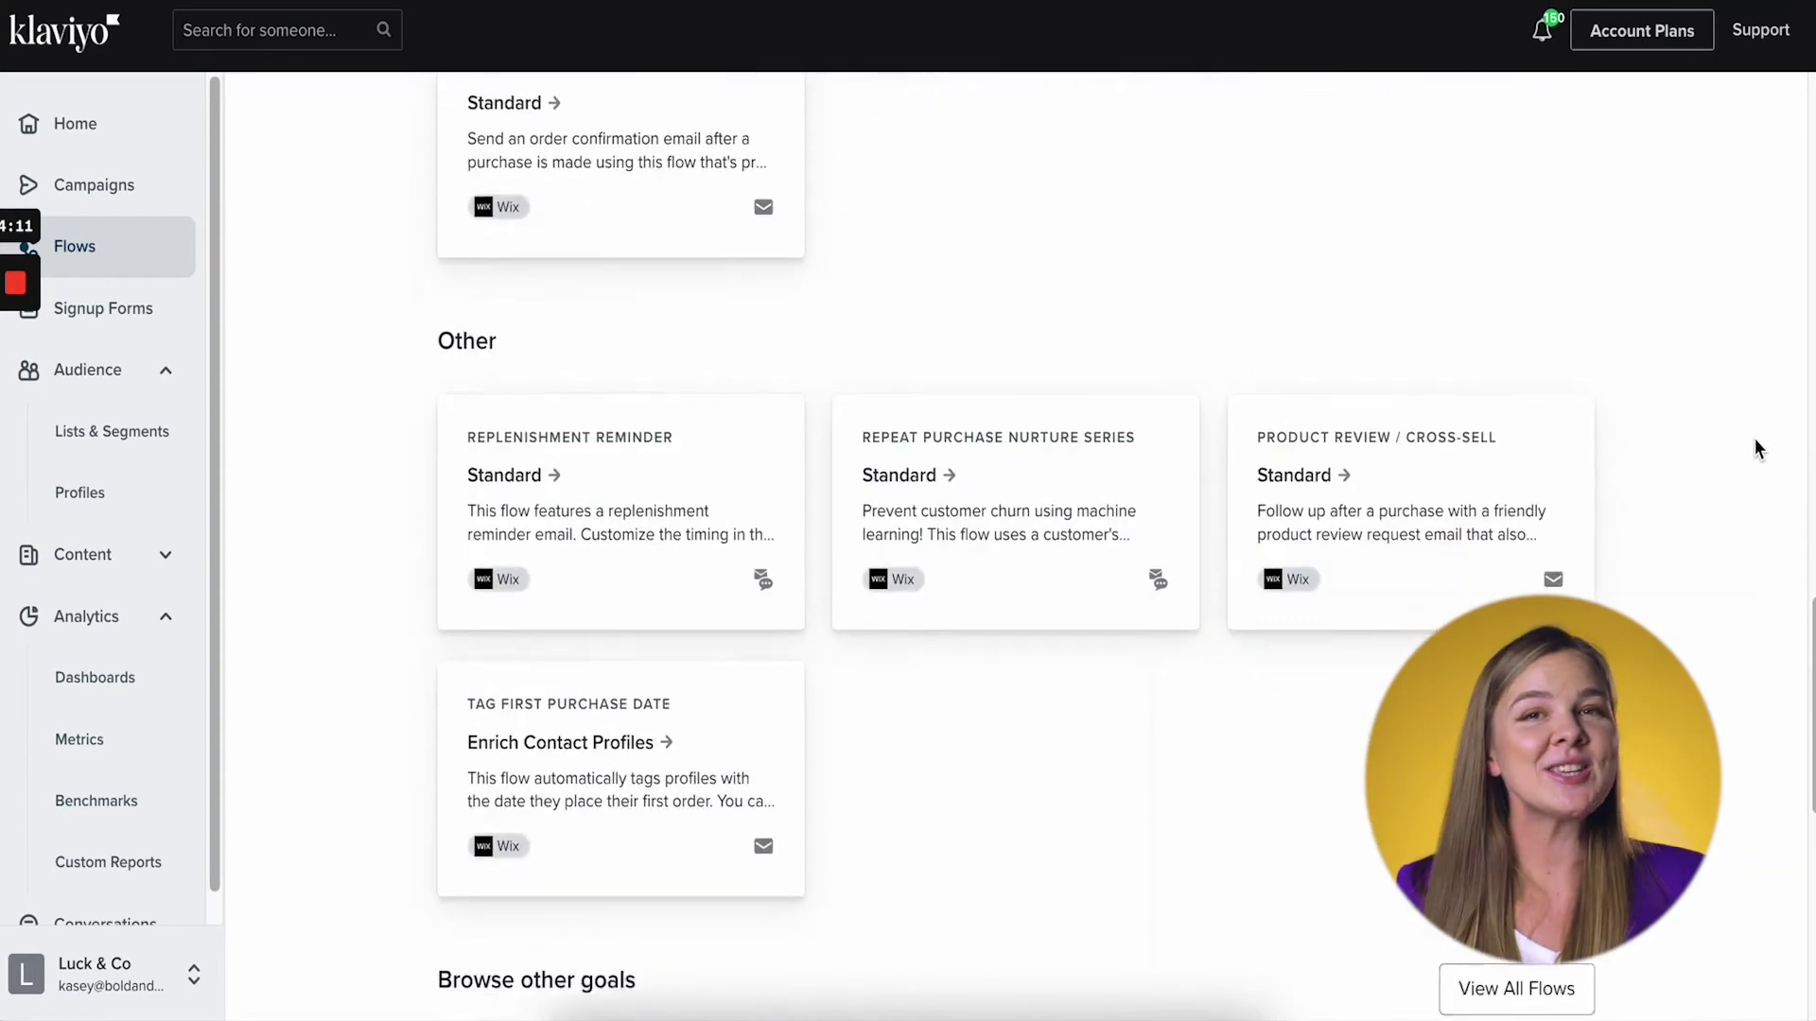
scroll(1755, 439, down, 5)
scroll(1755, 439, up, 20)
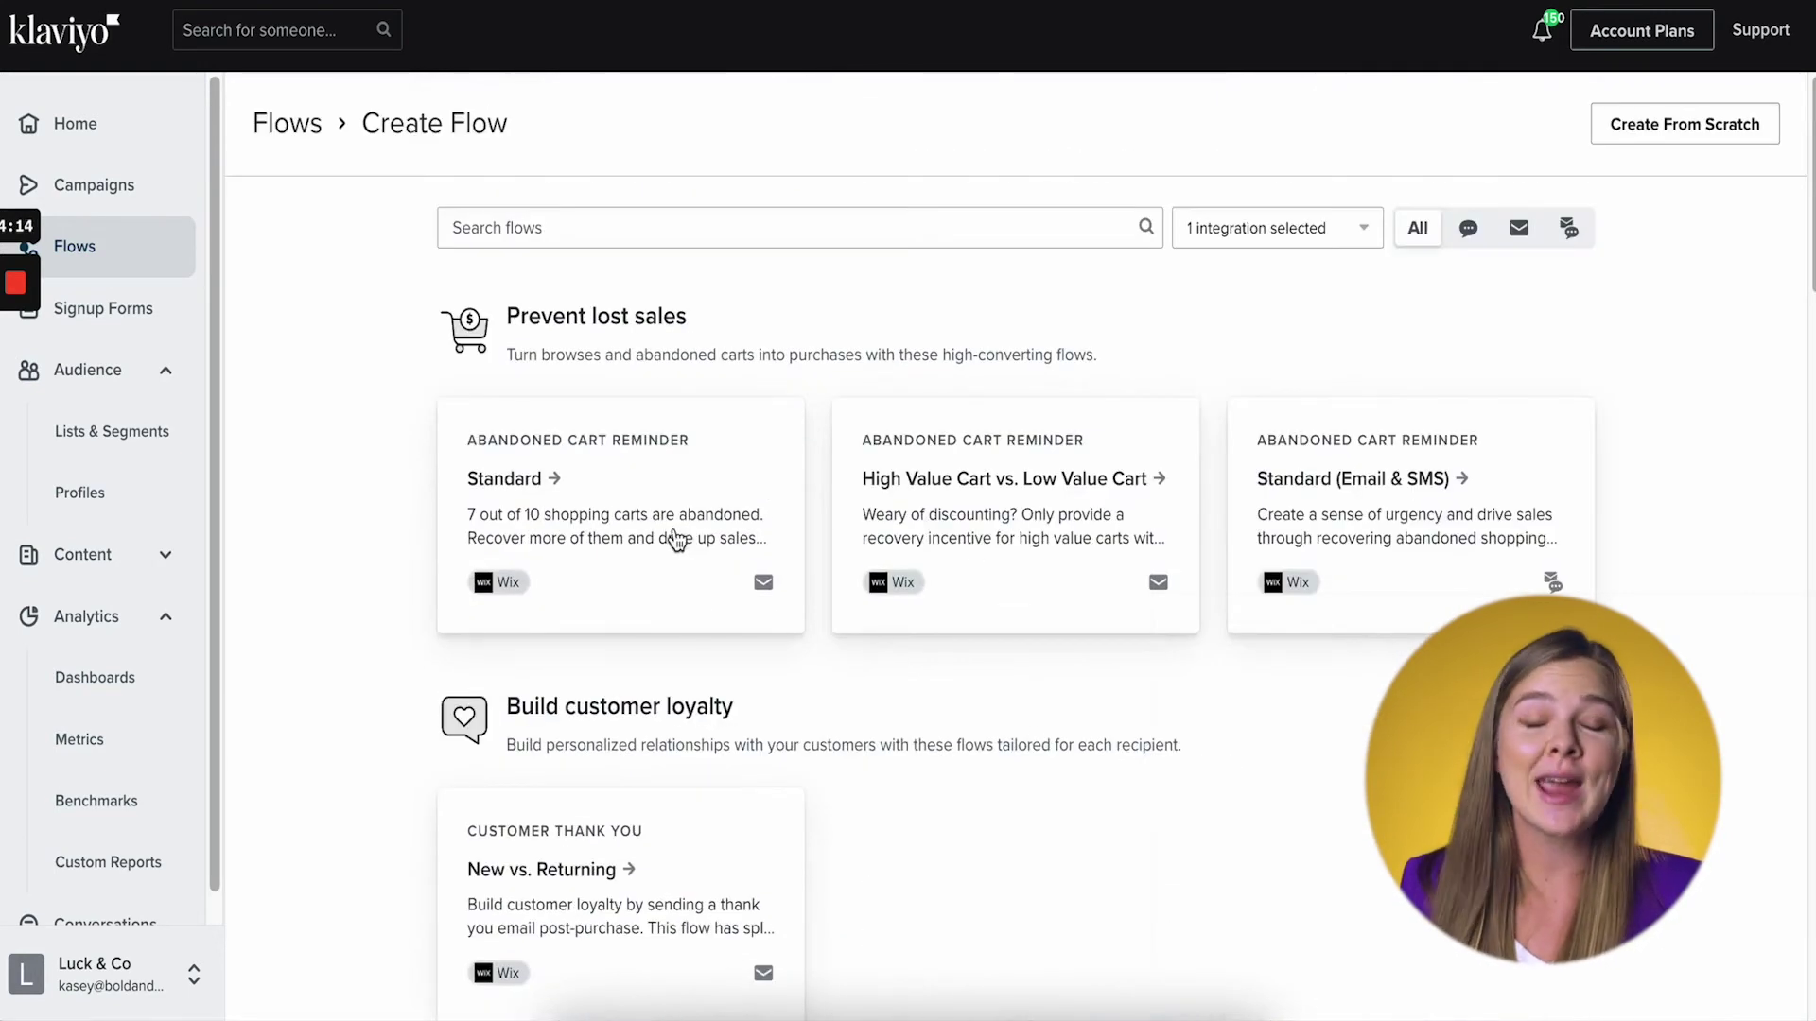
click(639, 494)
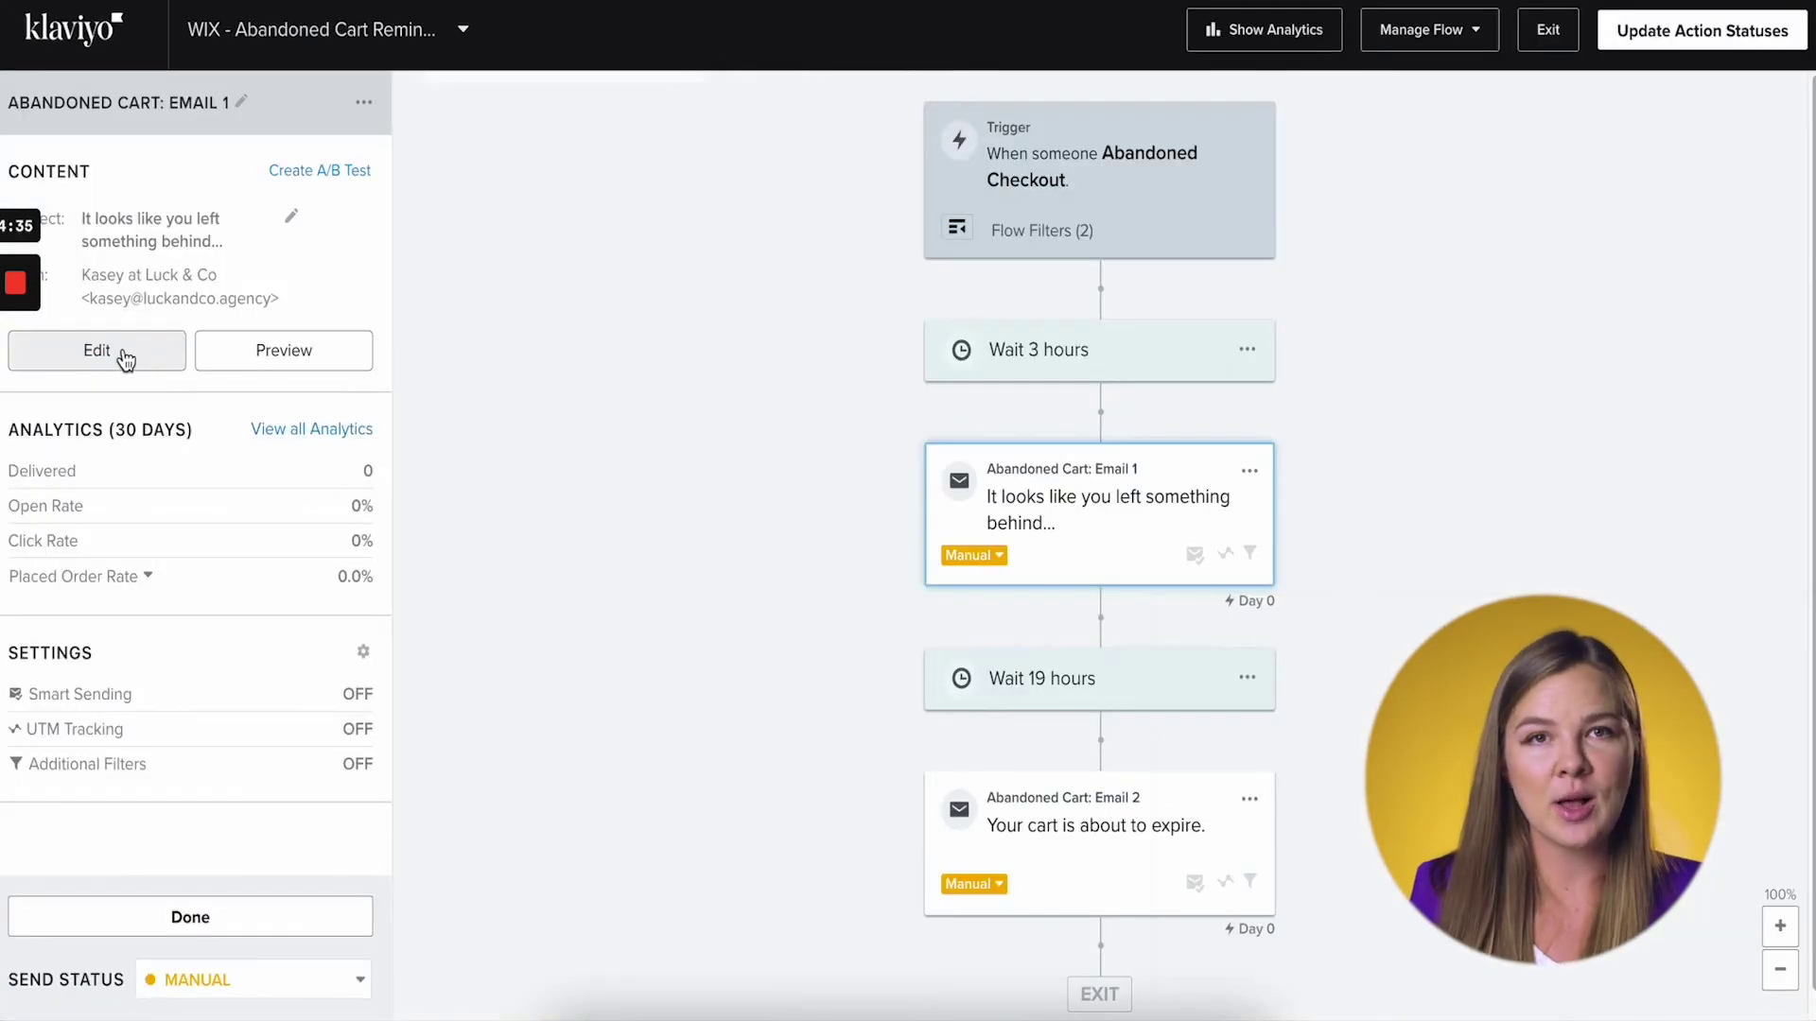
Preview Abandoned Cart Email 1 through event 3/3, showing Leather Shoes at $85.00
click(117, 358)
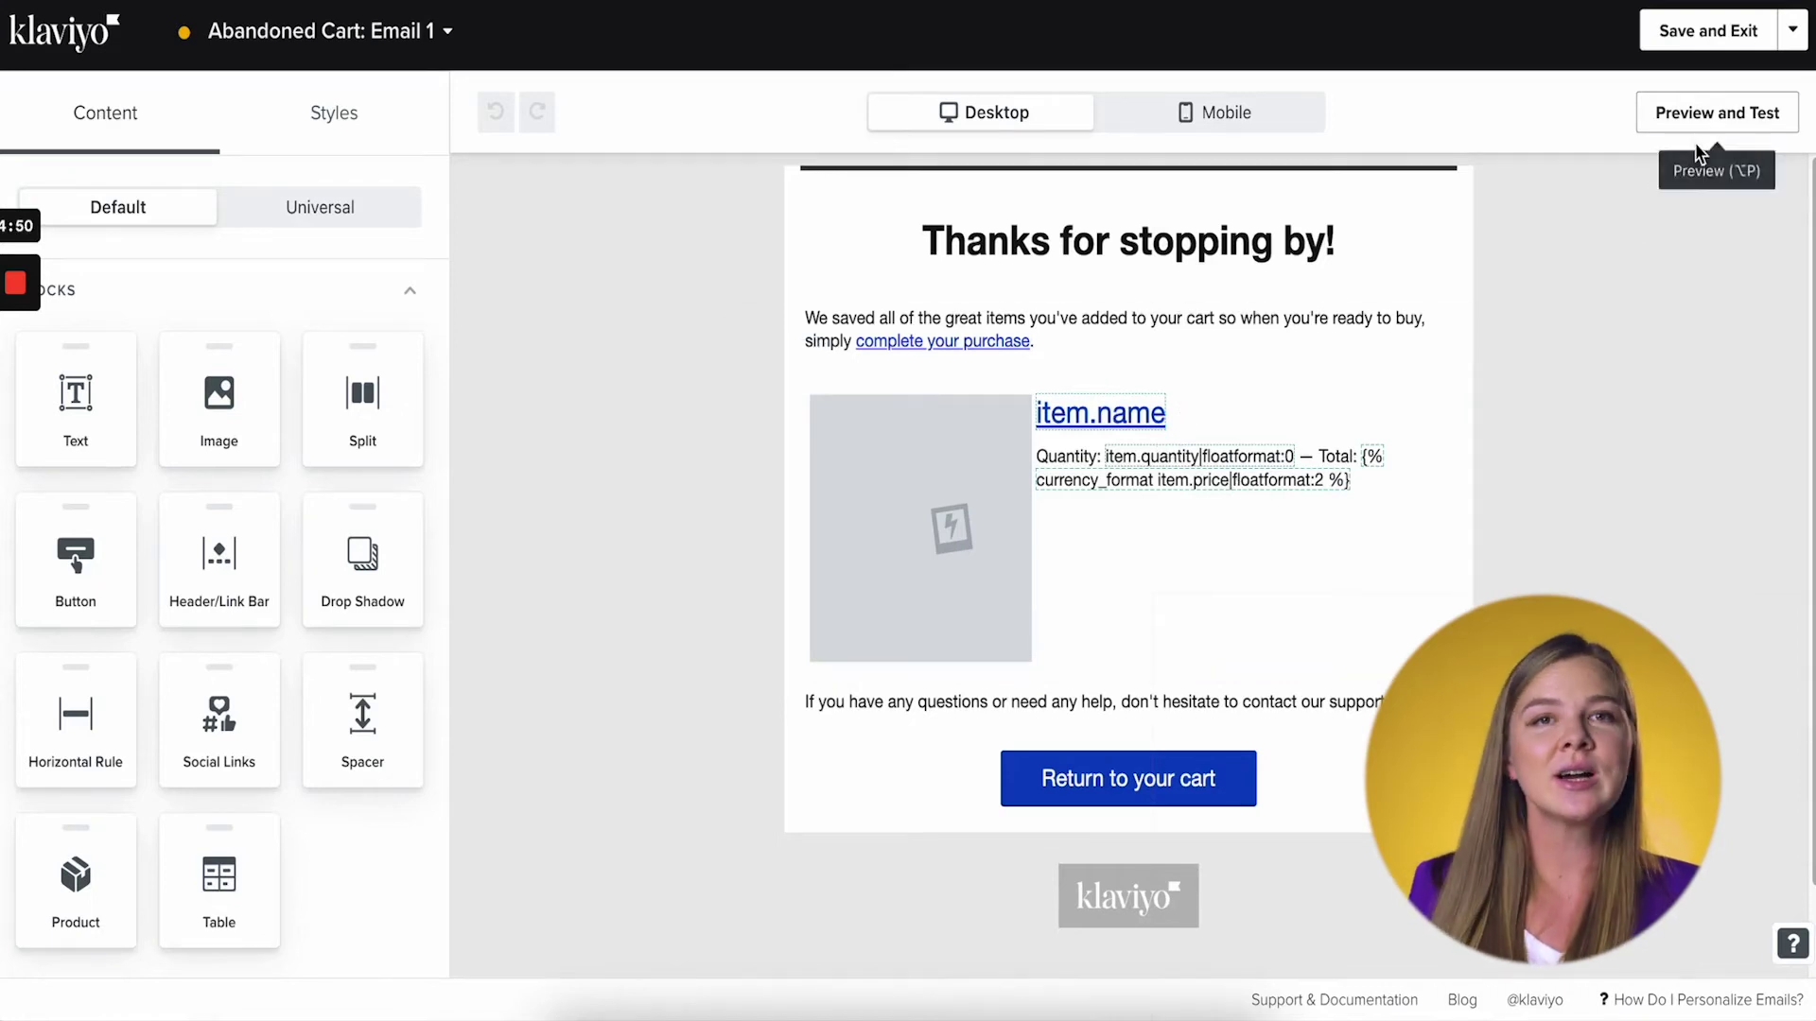
click(1671, 117)
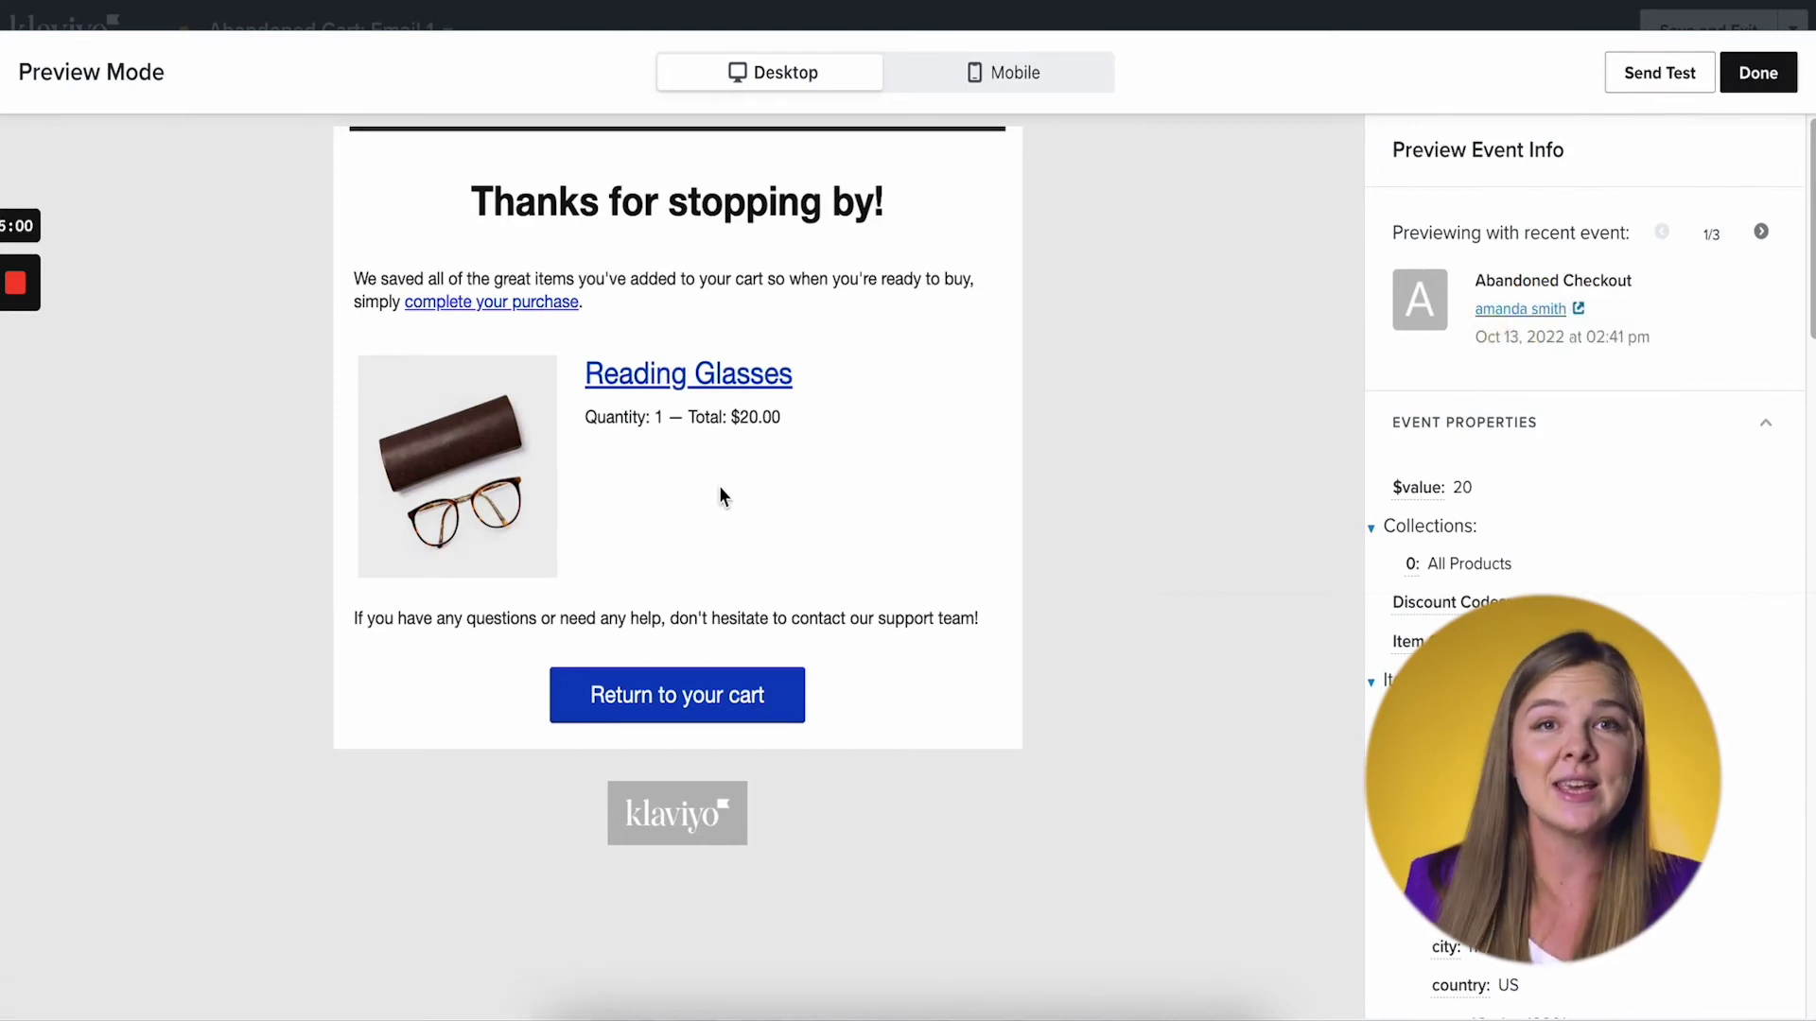
click(1760, 232)
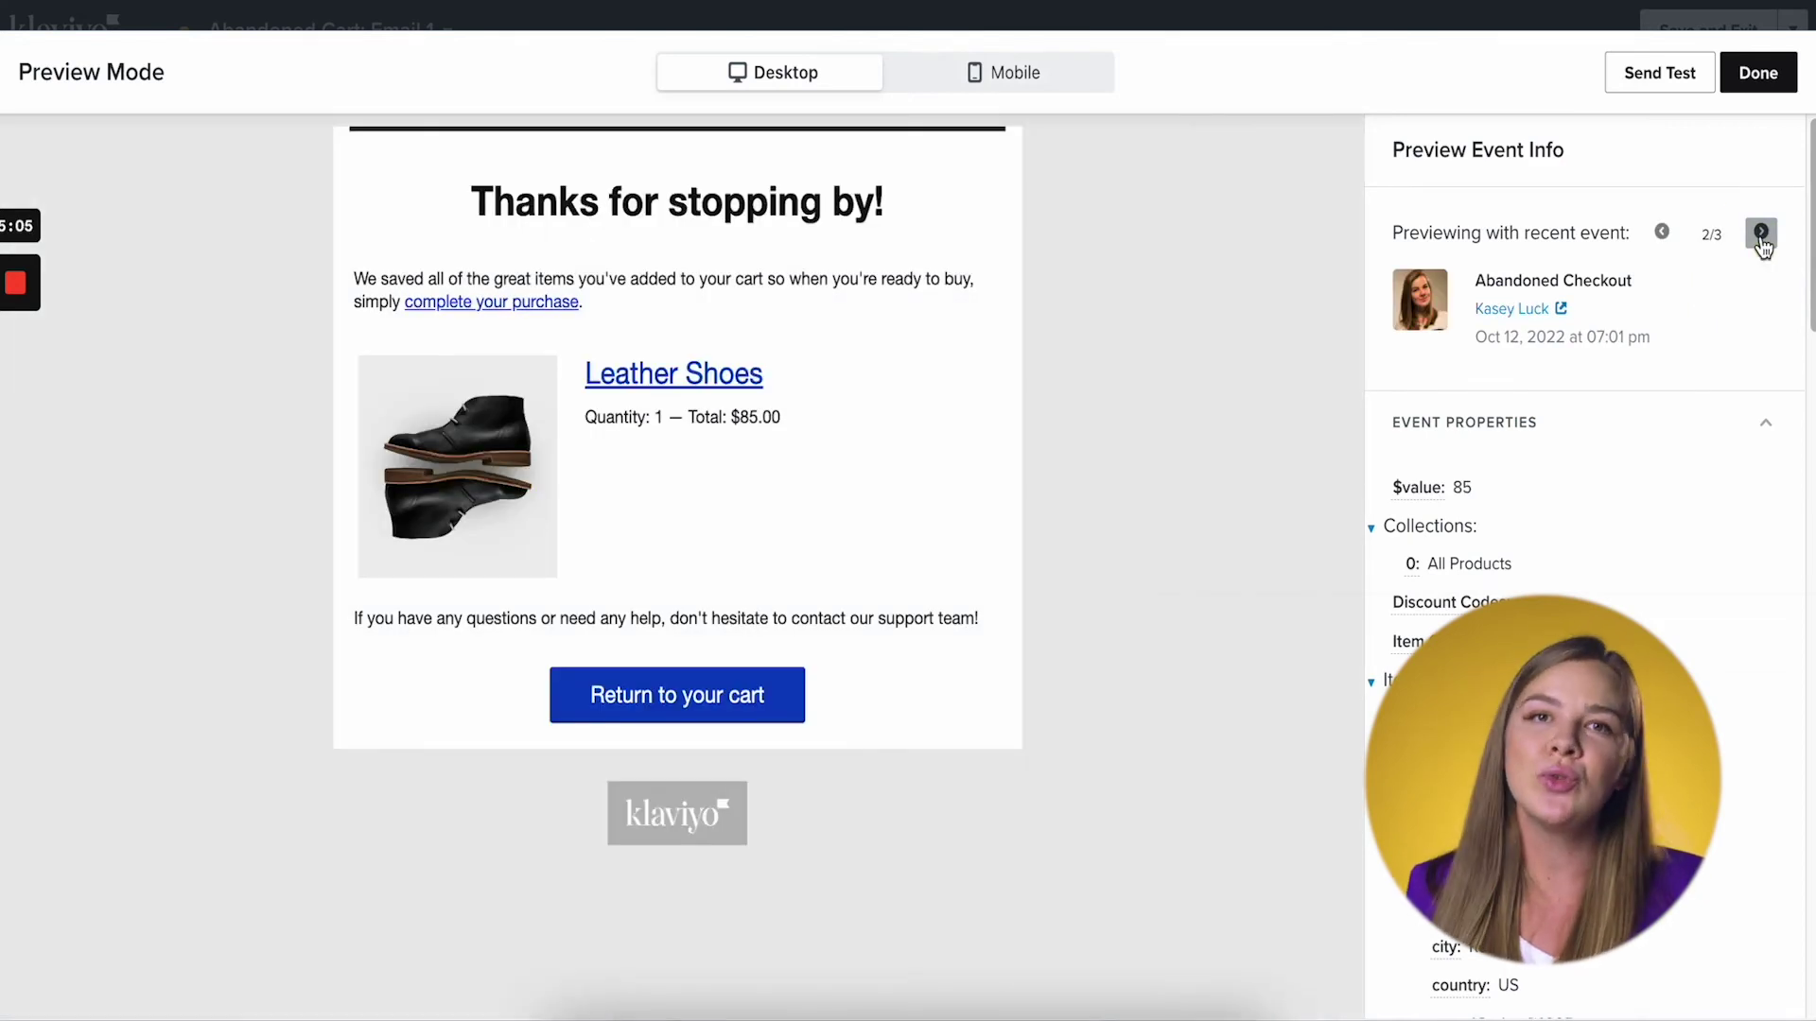
click(1760, 232)
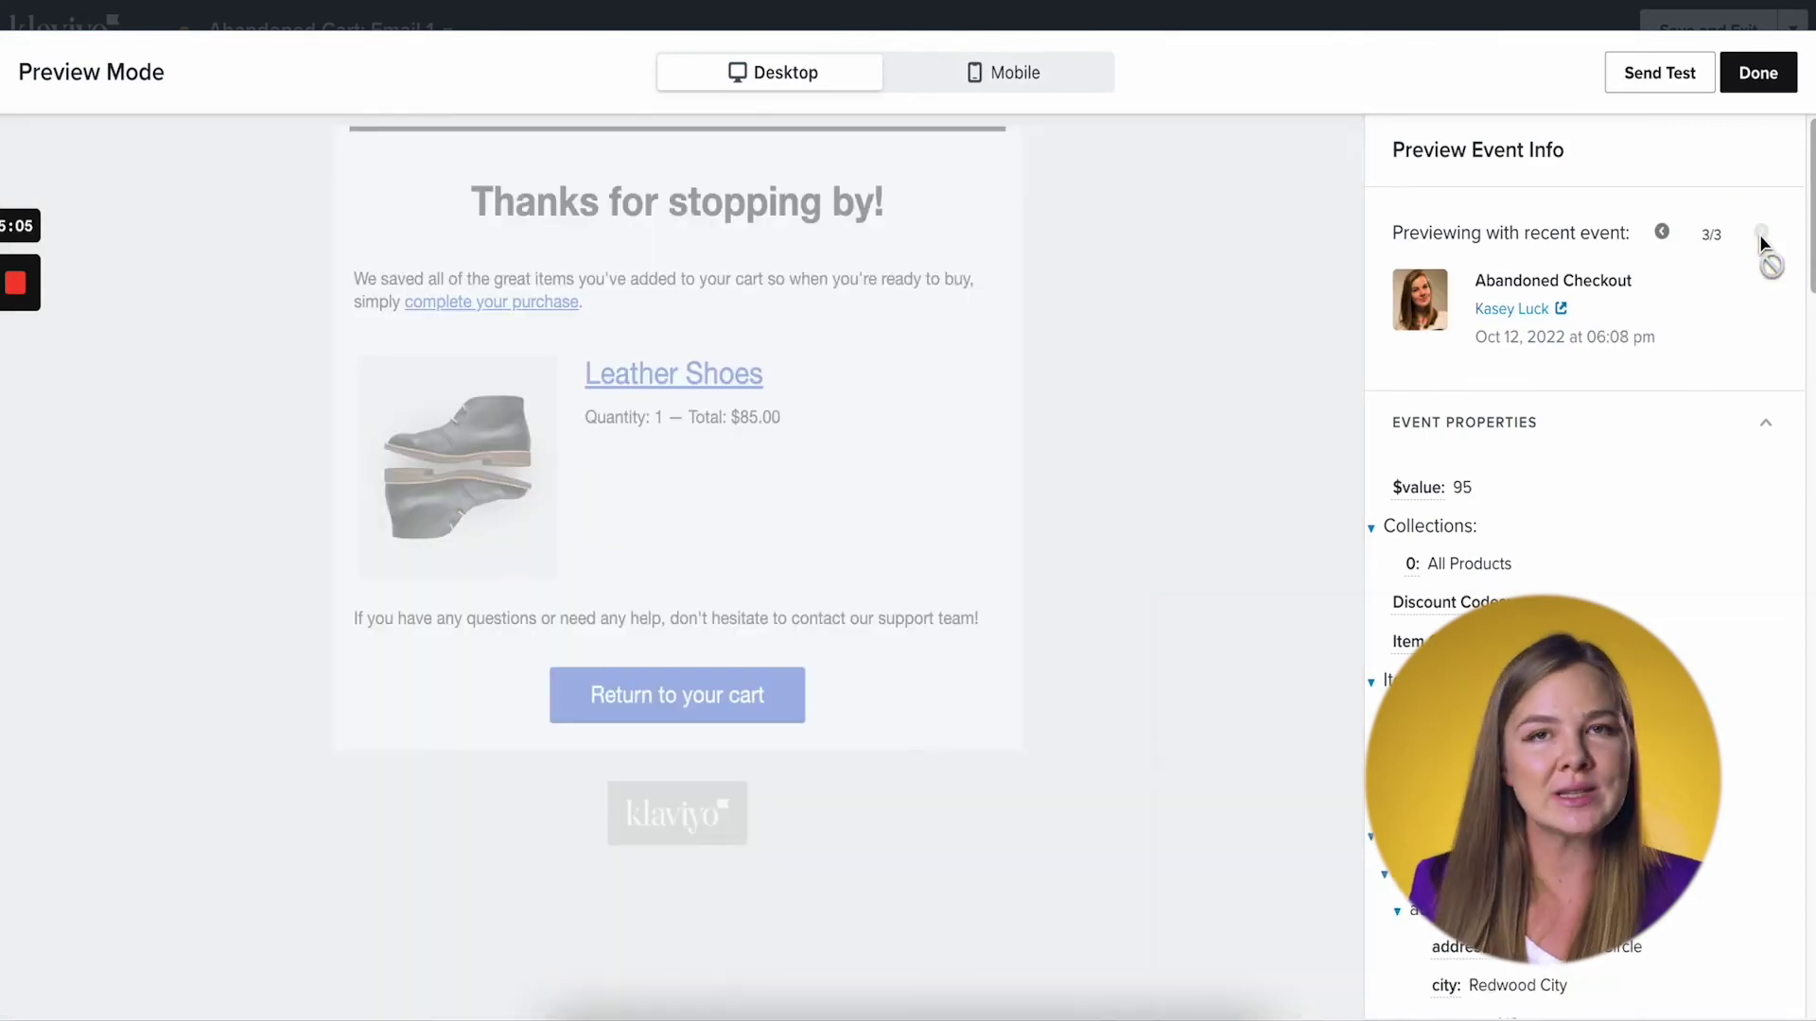